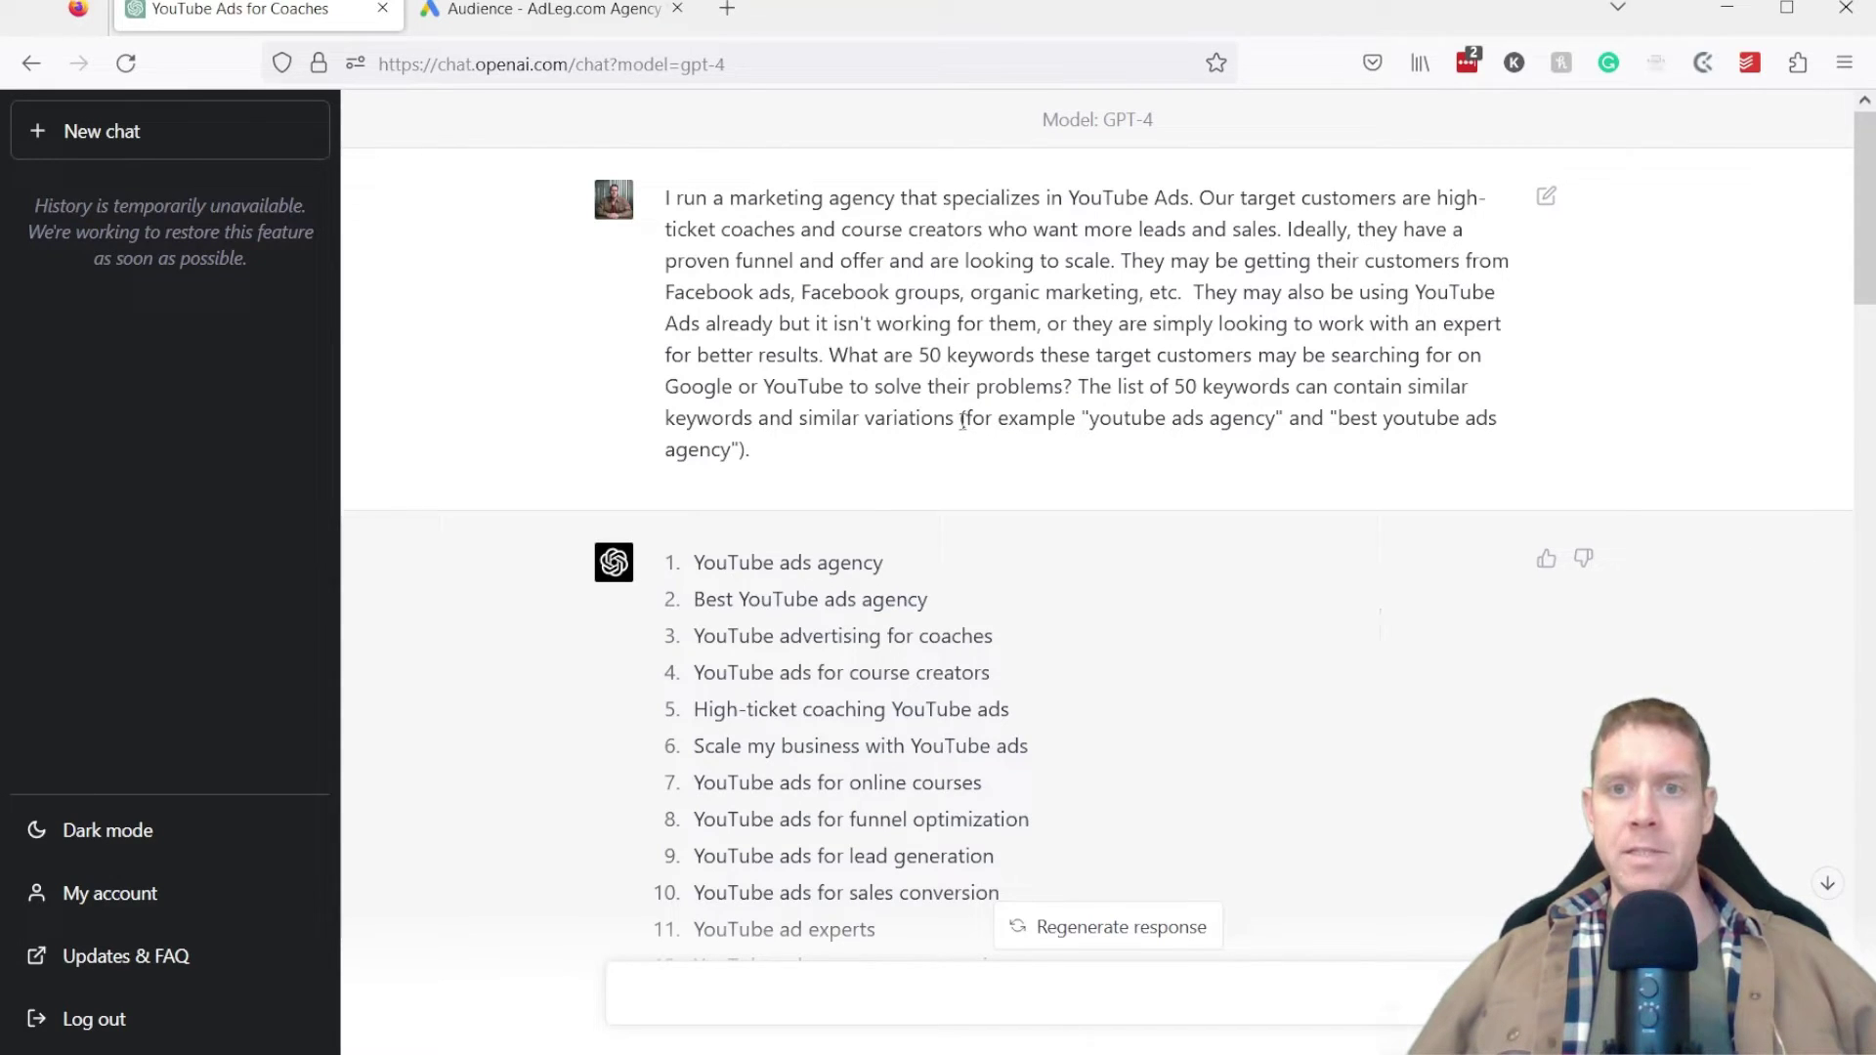
left_click_drag(1091, 418, 731, 455)
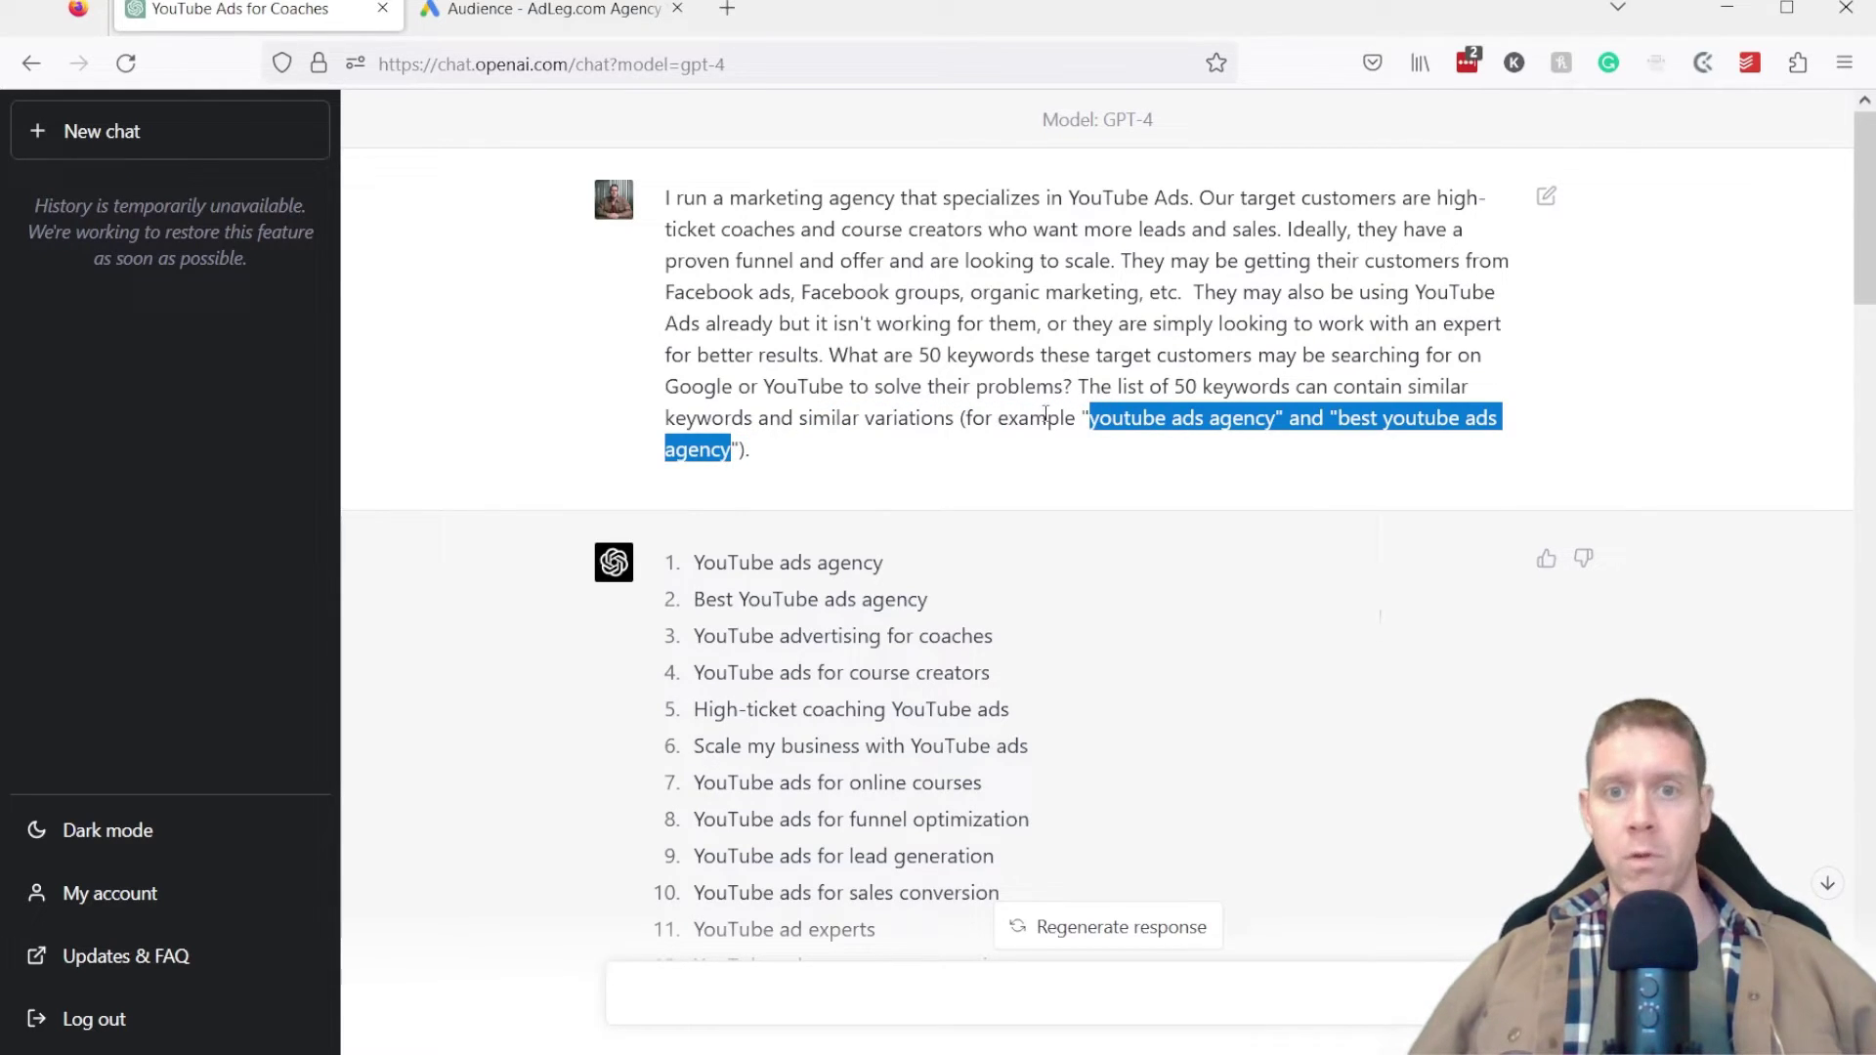
left_click(948, 445)
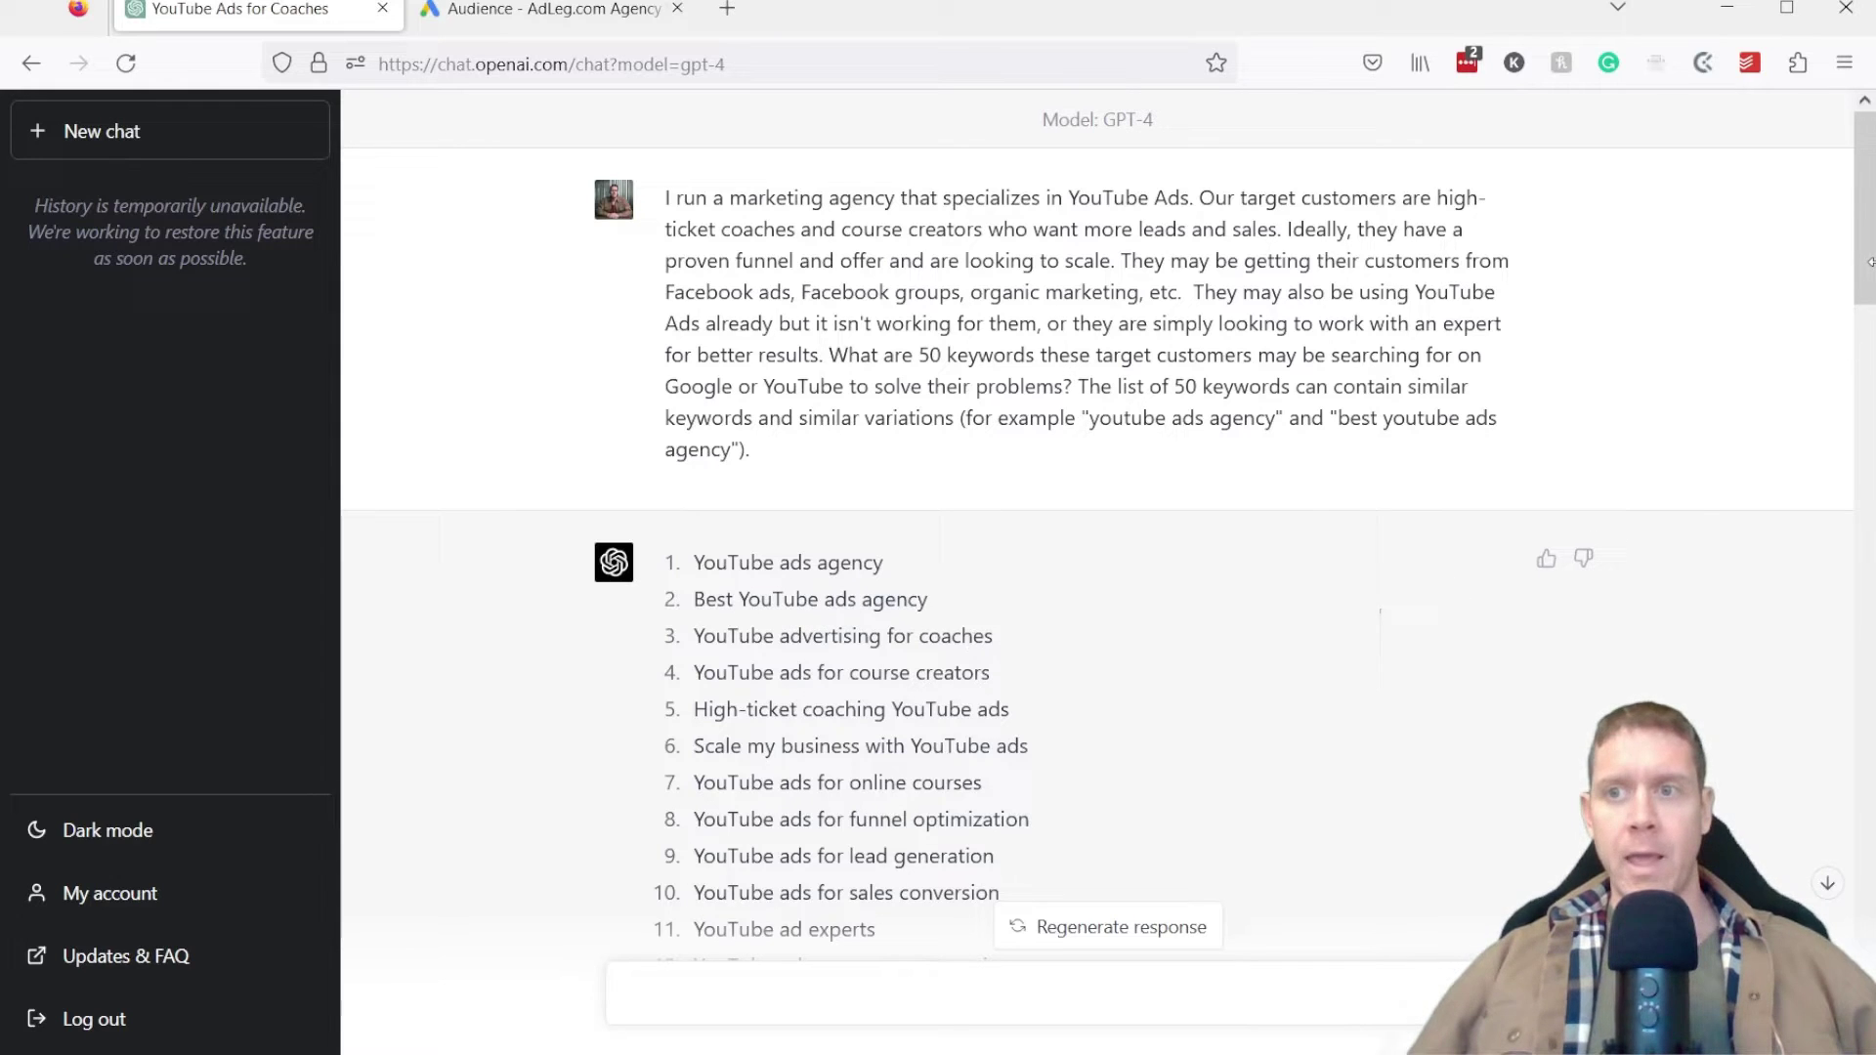
scroll(1863, 278, "down", 3)
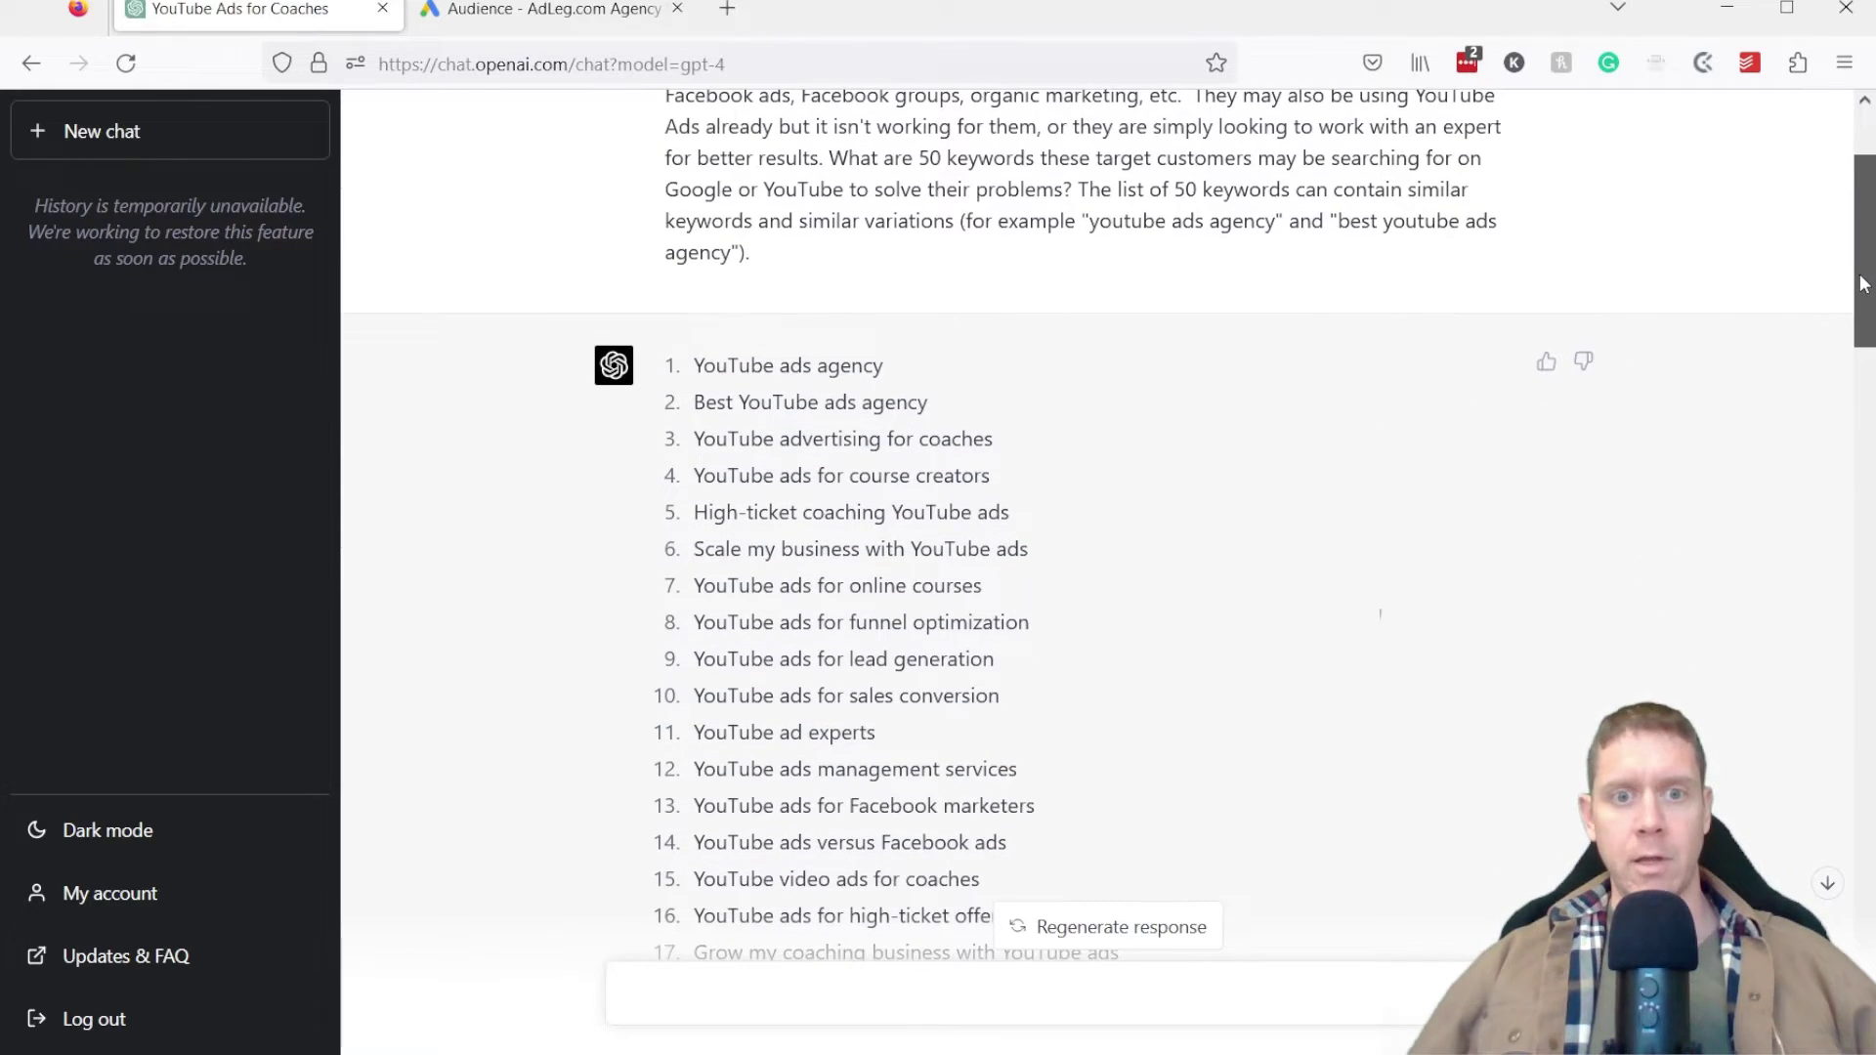
left_click_drag(1863, 284, 1872, 325)
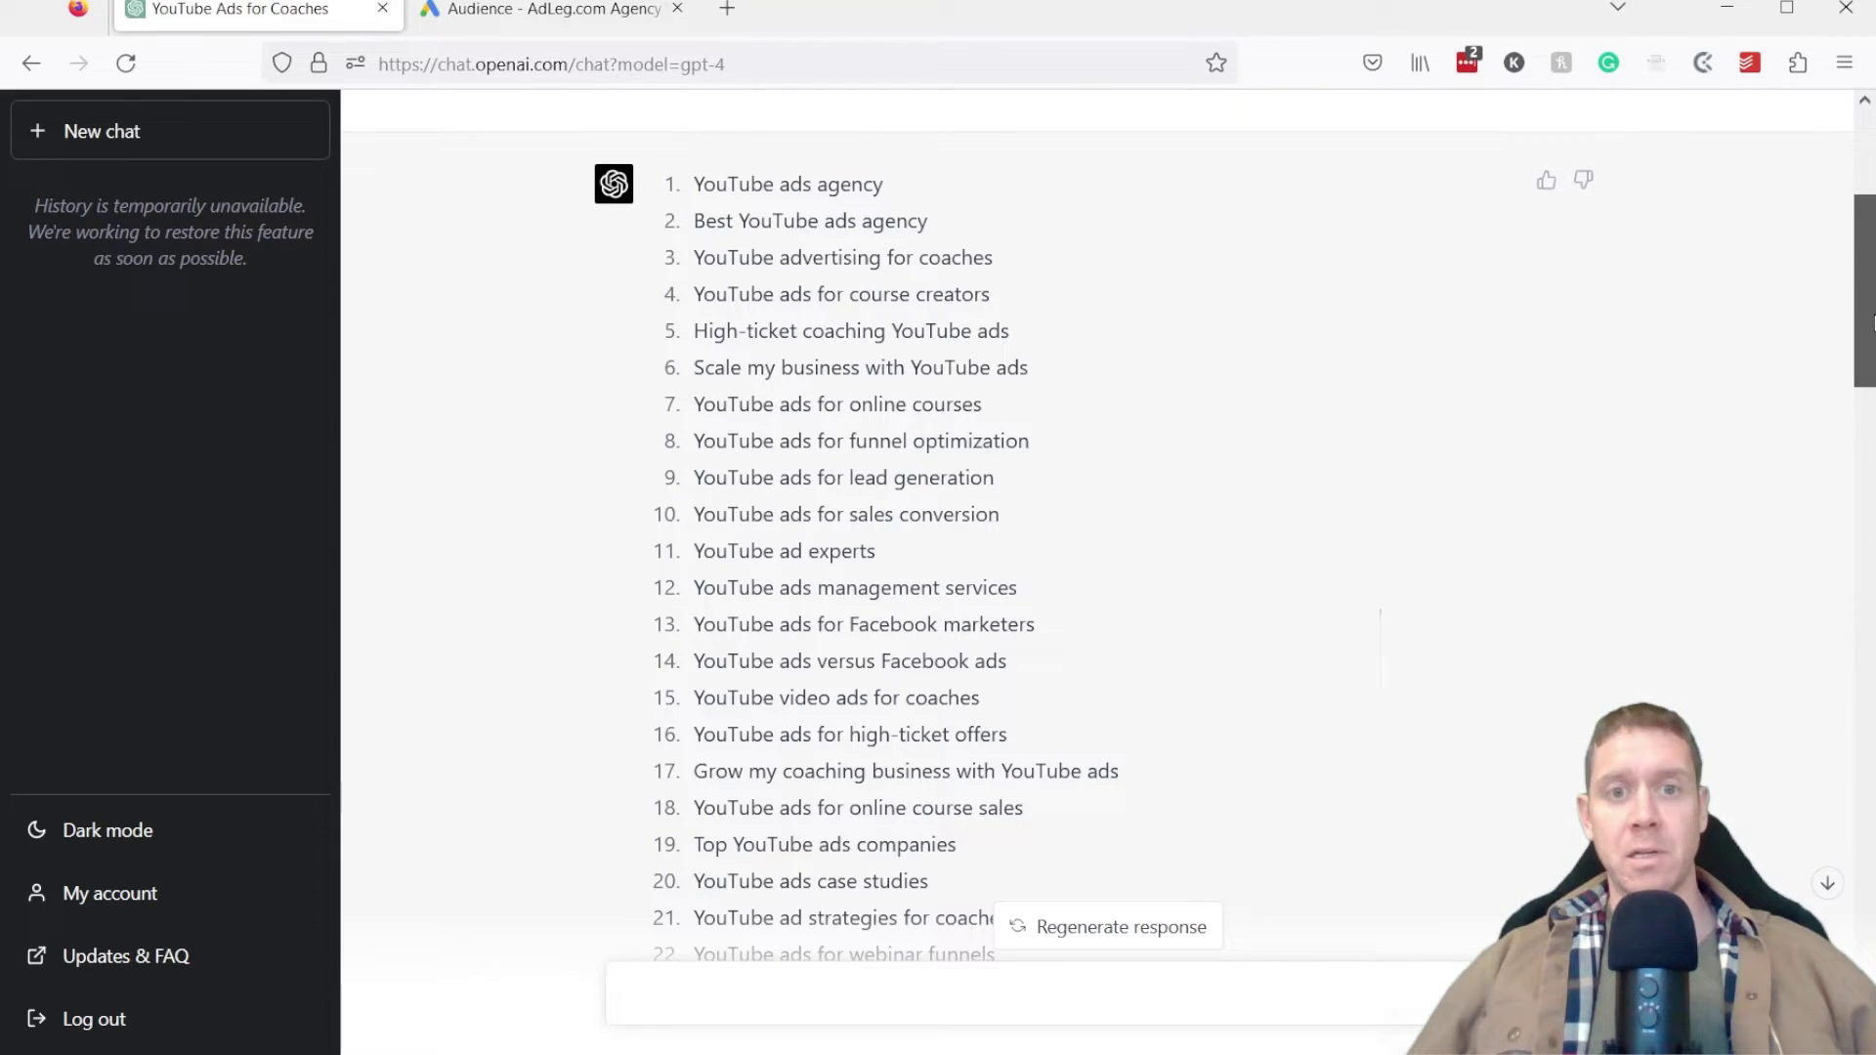
left_click_drag(1872, 324, 1871, 478)
scroll(1380, 625, "down", 1)
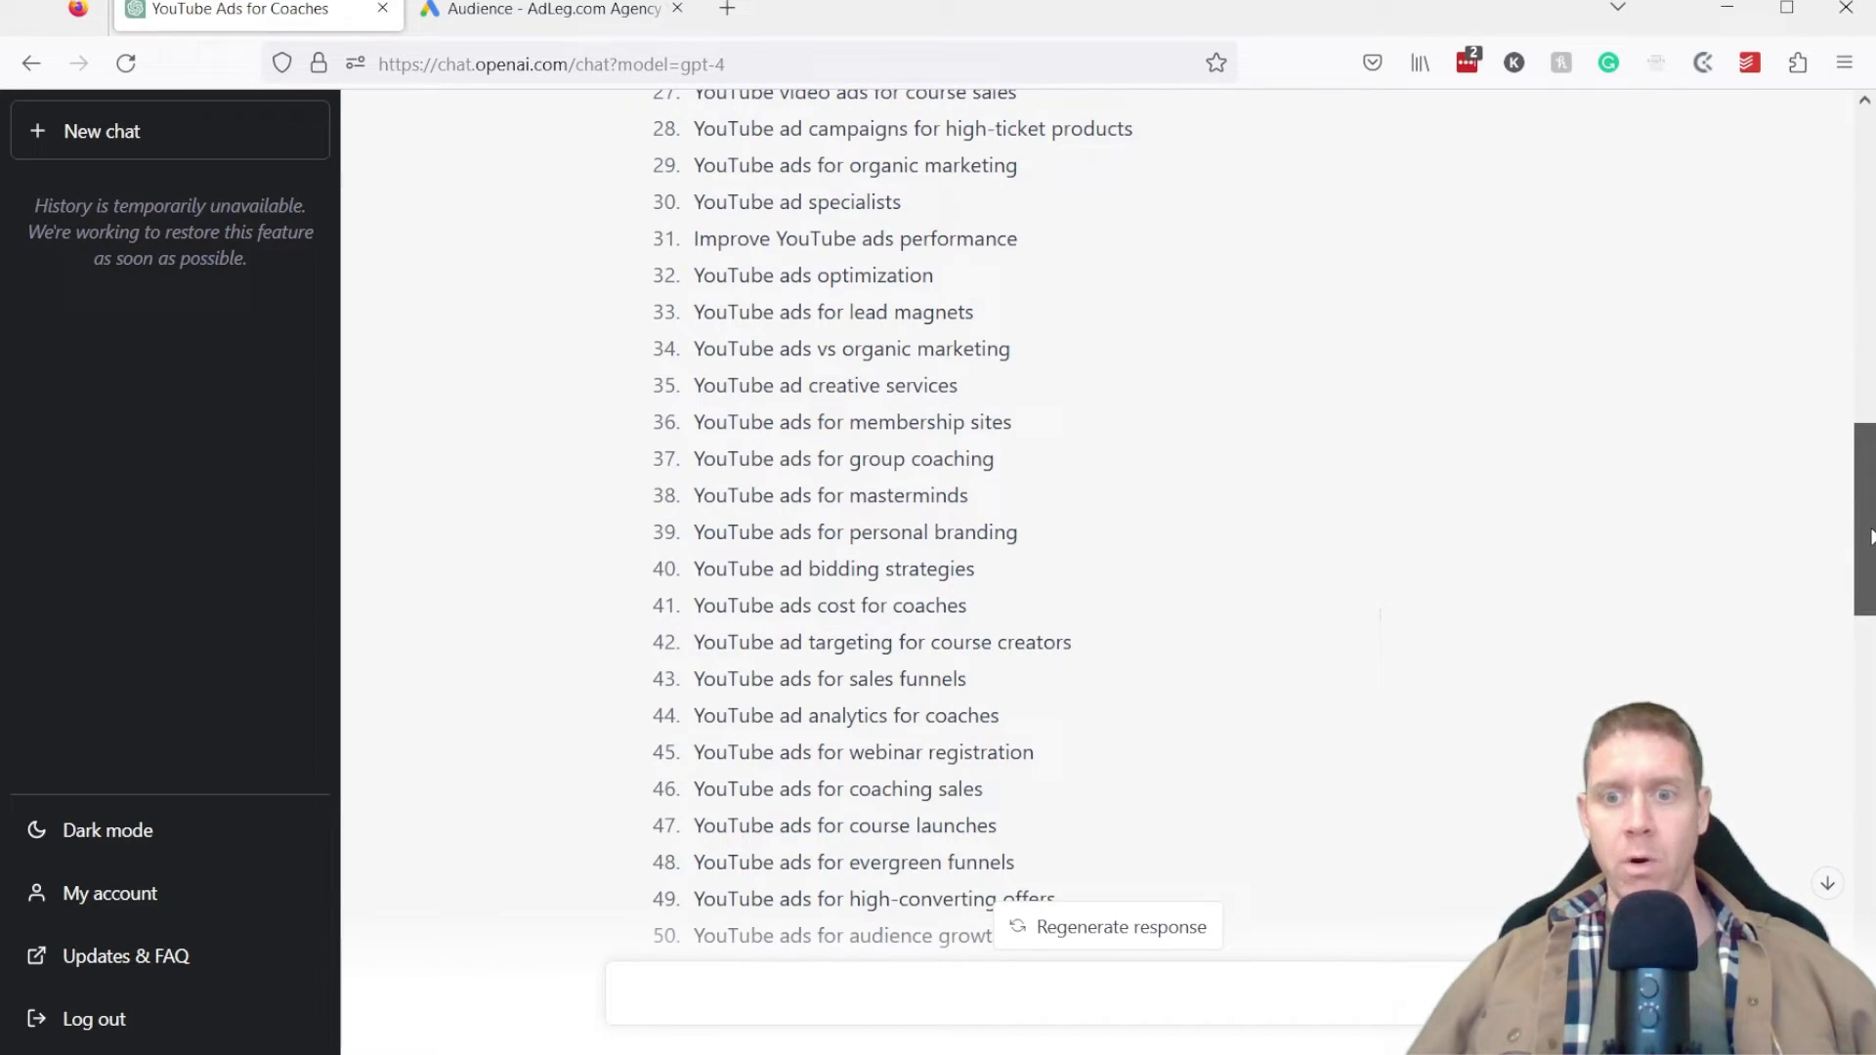
left_click_drag(1869, 536, 1869, 597)
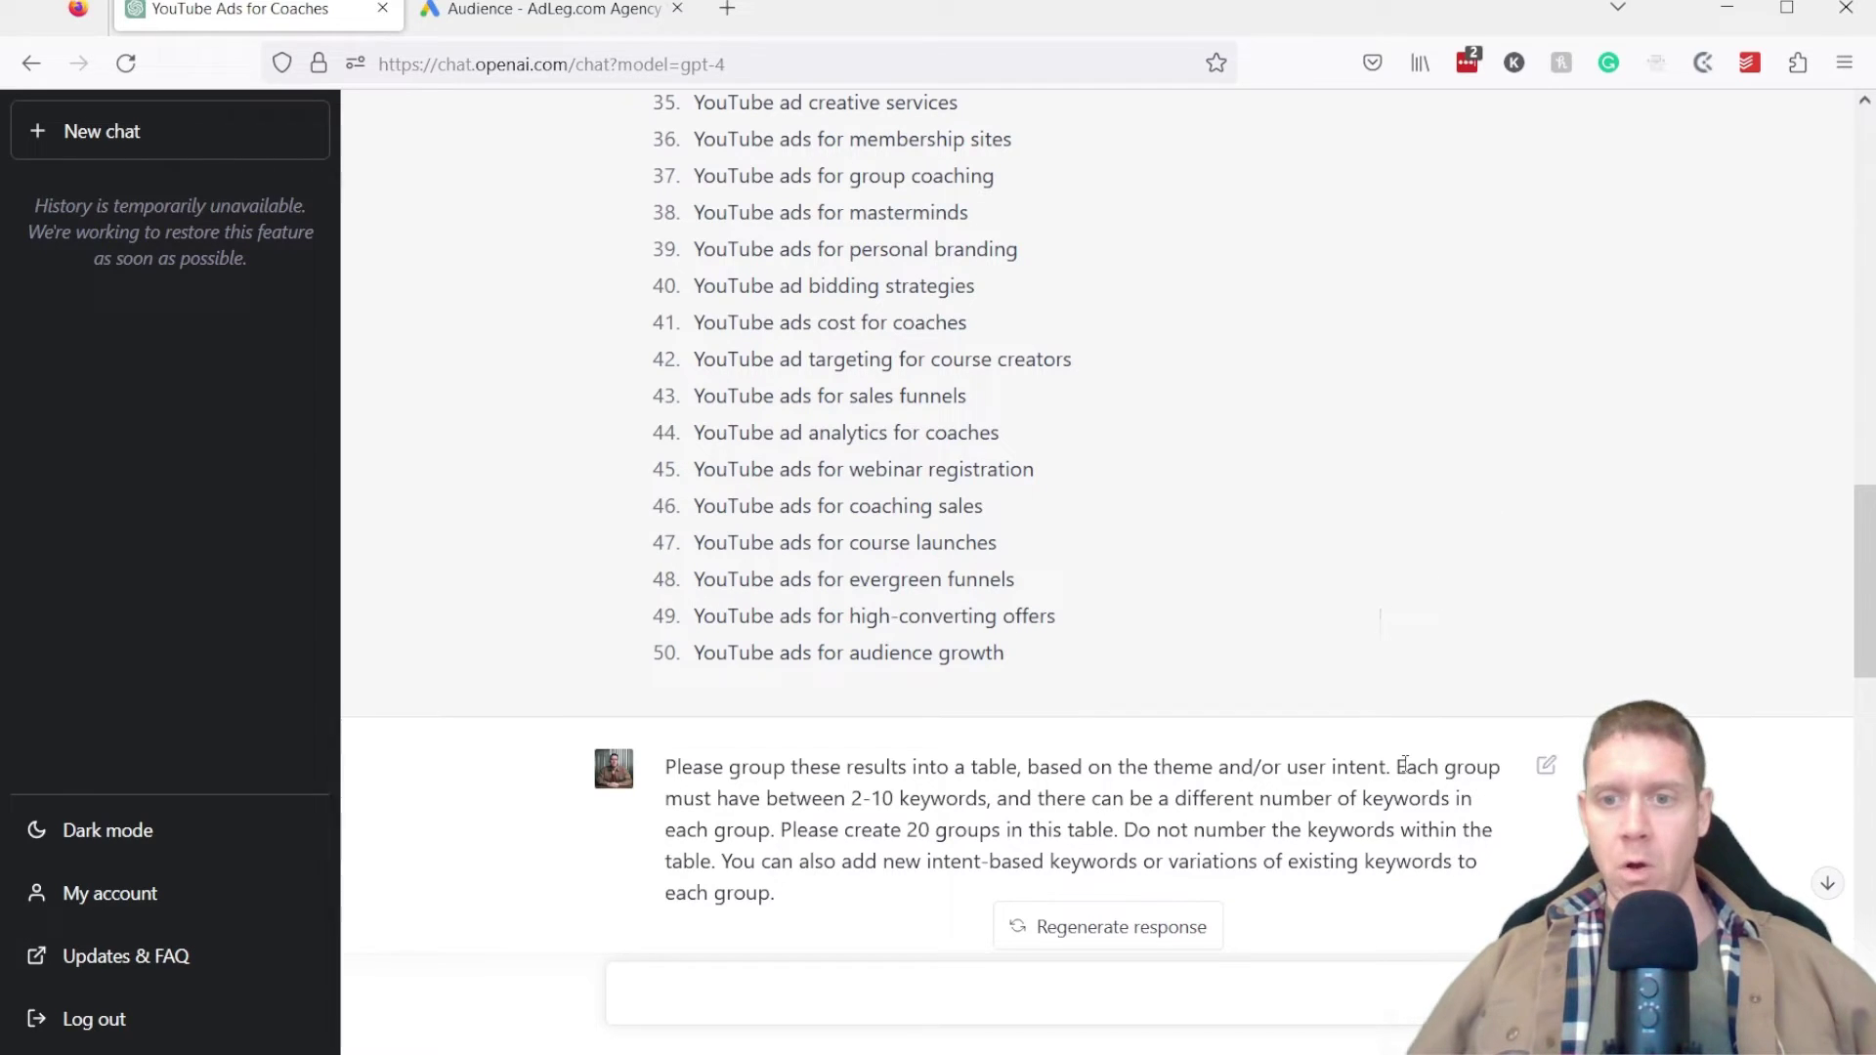
left_click_drag(1395, 766, 987, 798)
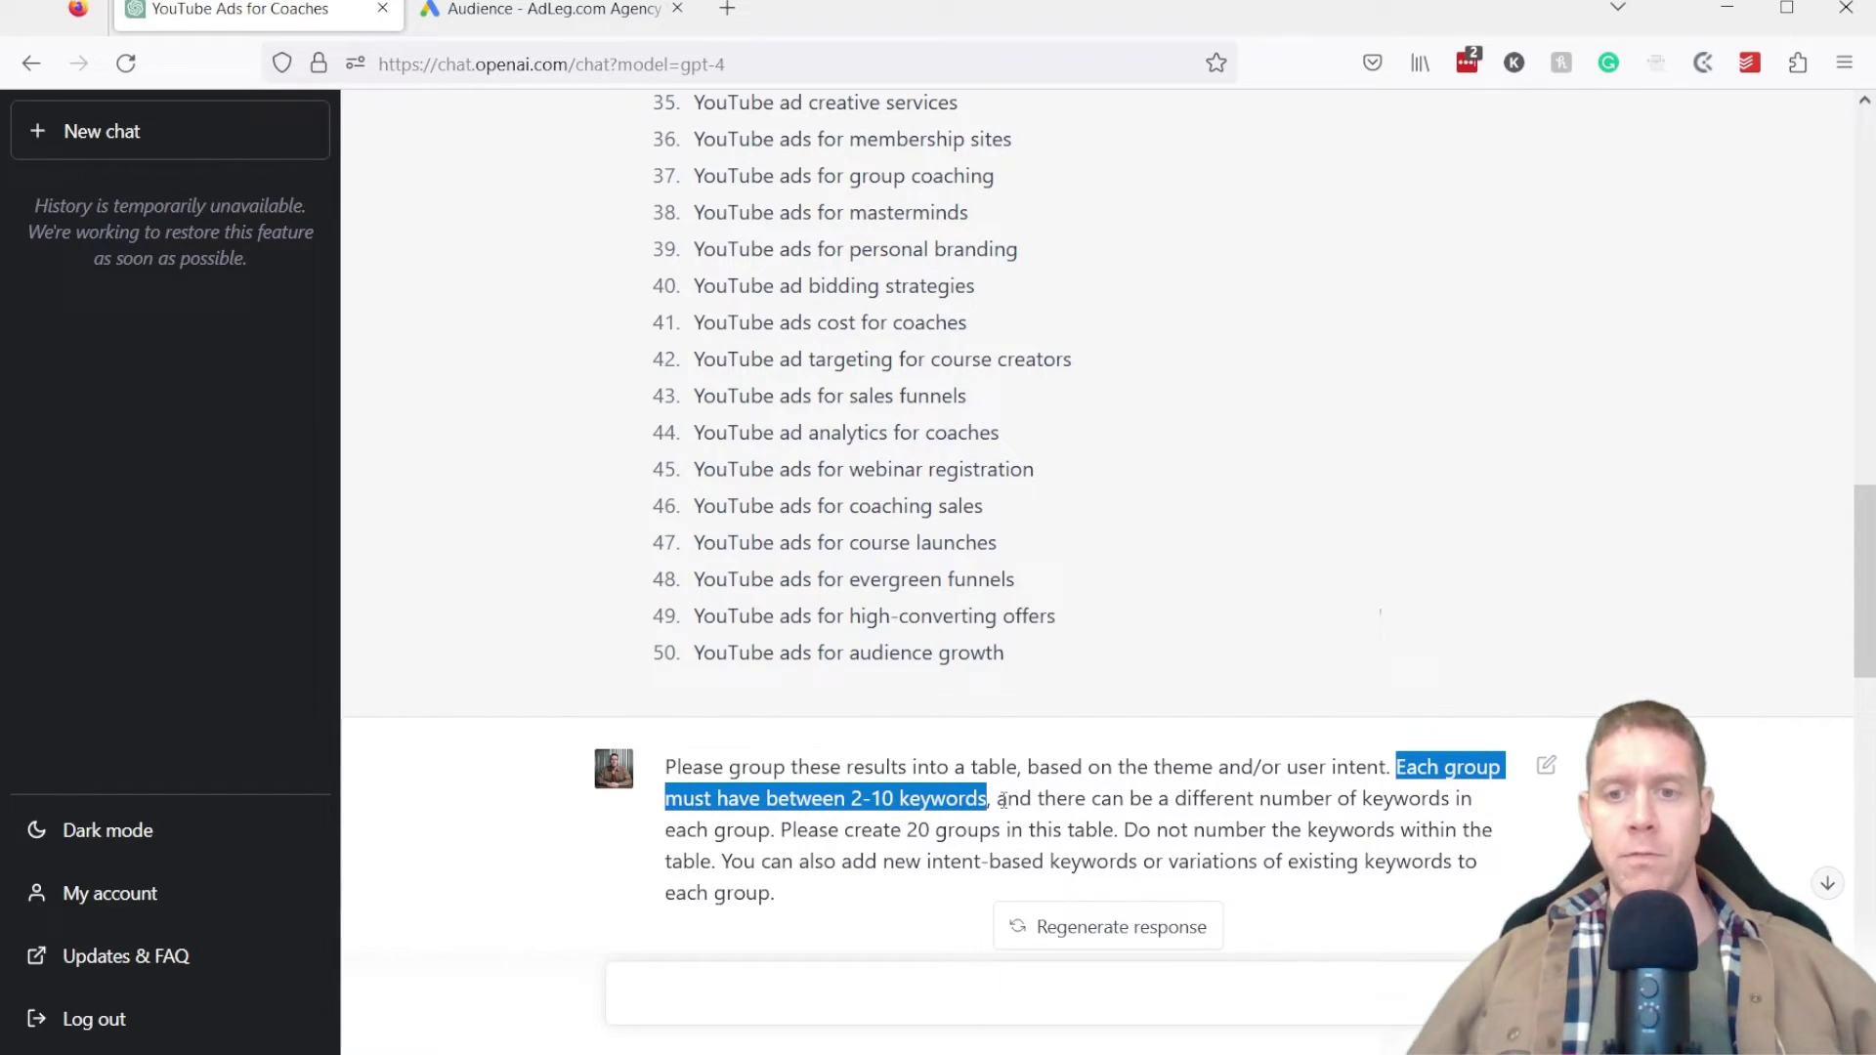
left_click_drag(997, 799, 772, 826)
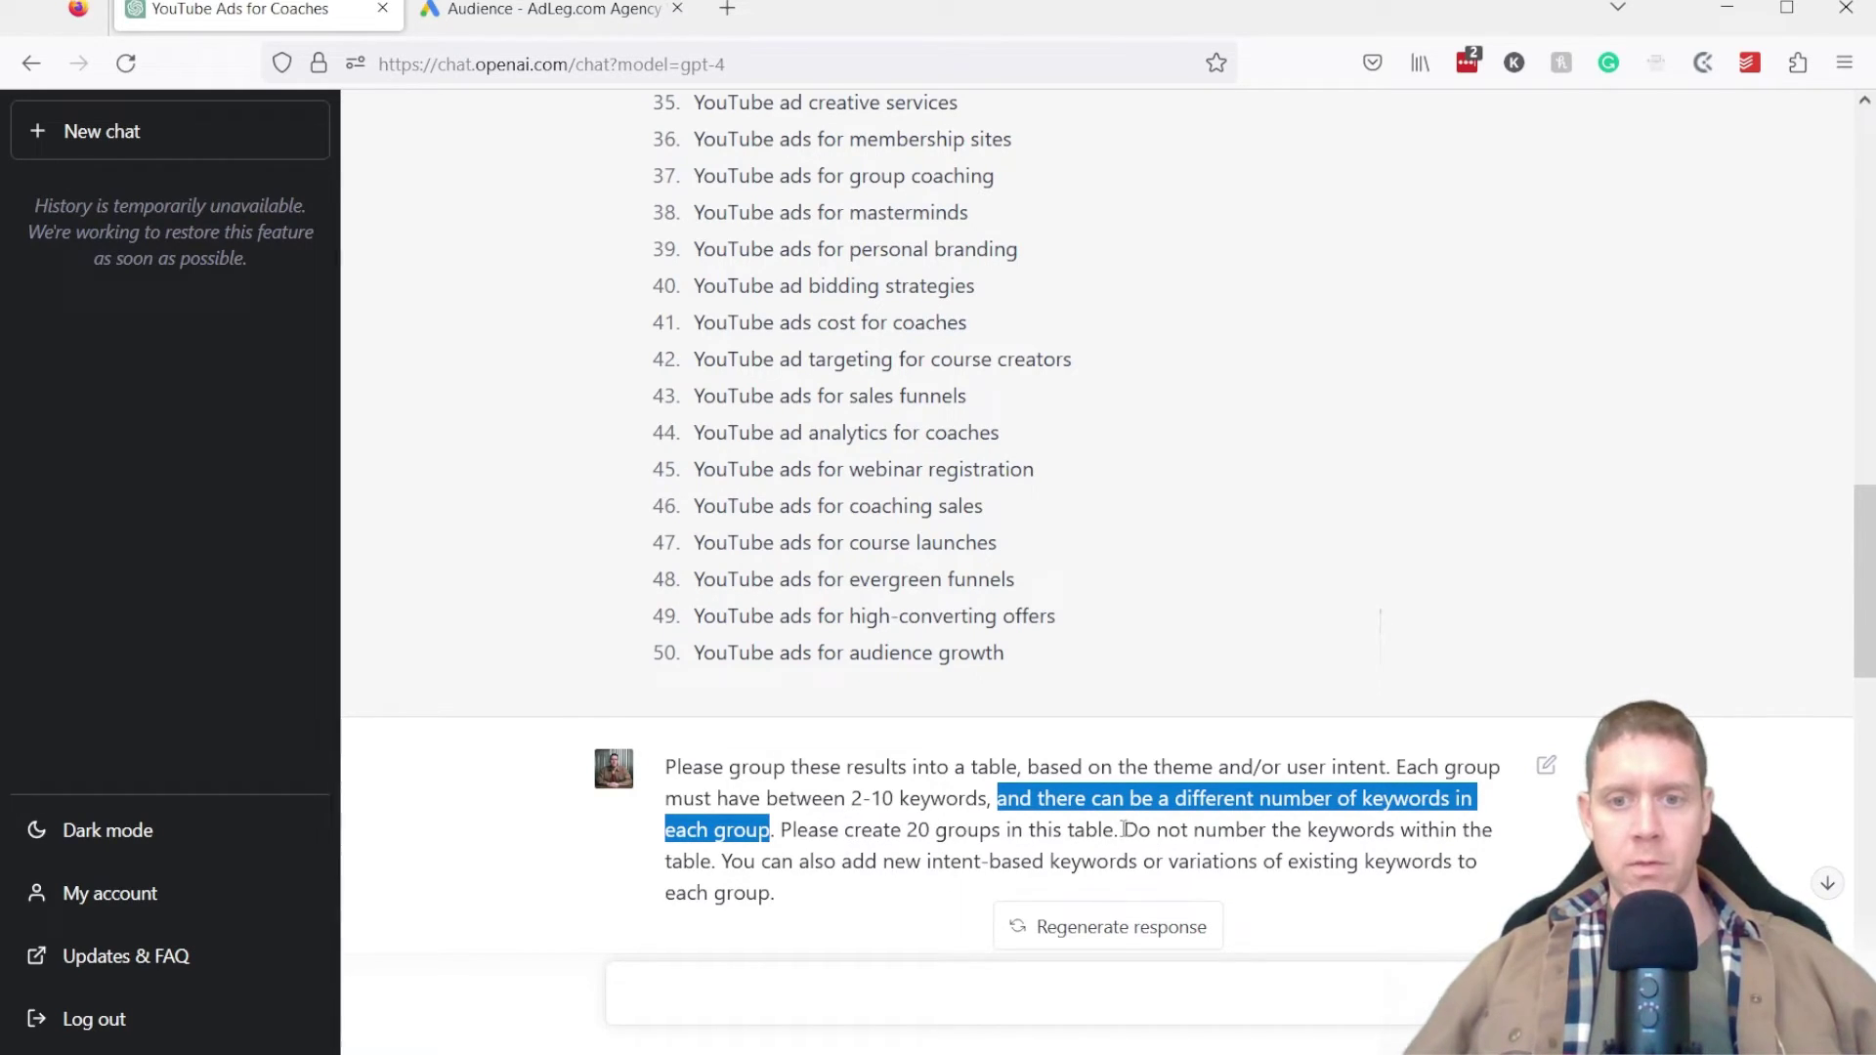
left_click_drag(1124, 829, 716, 852)
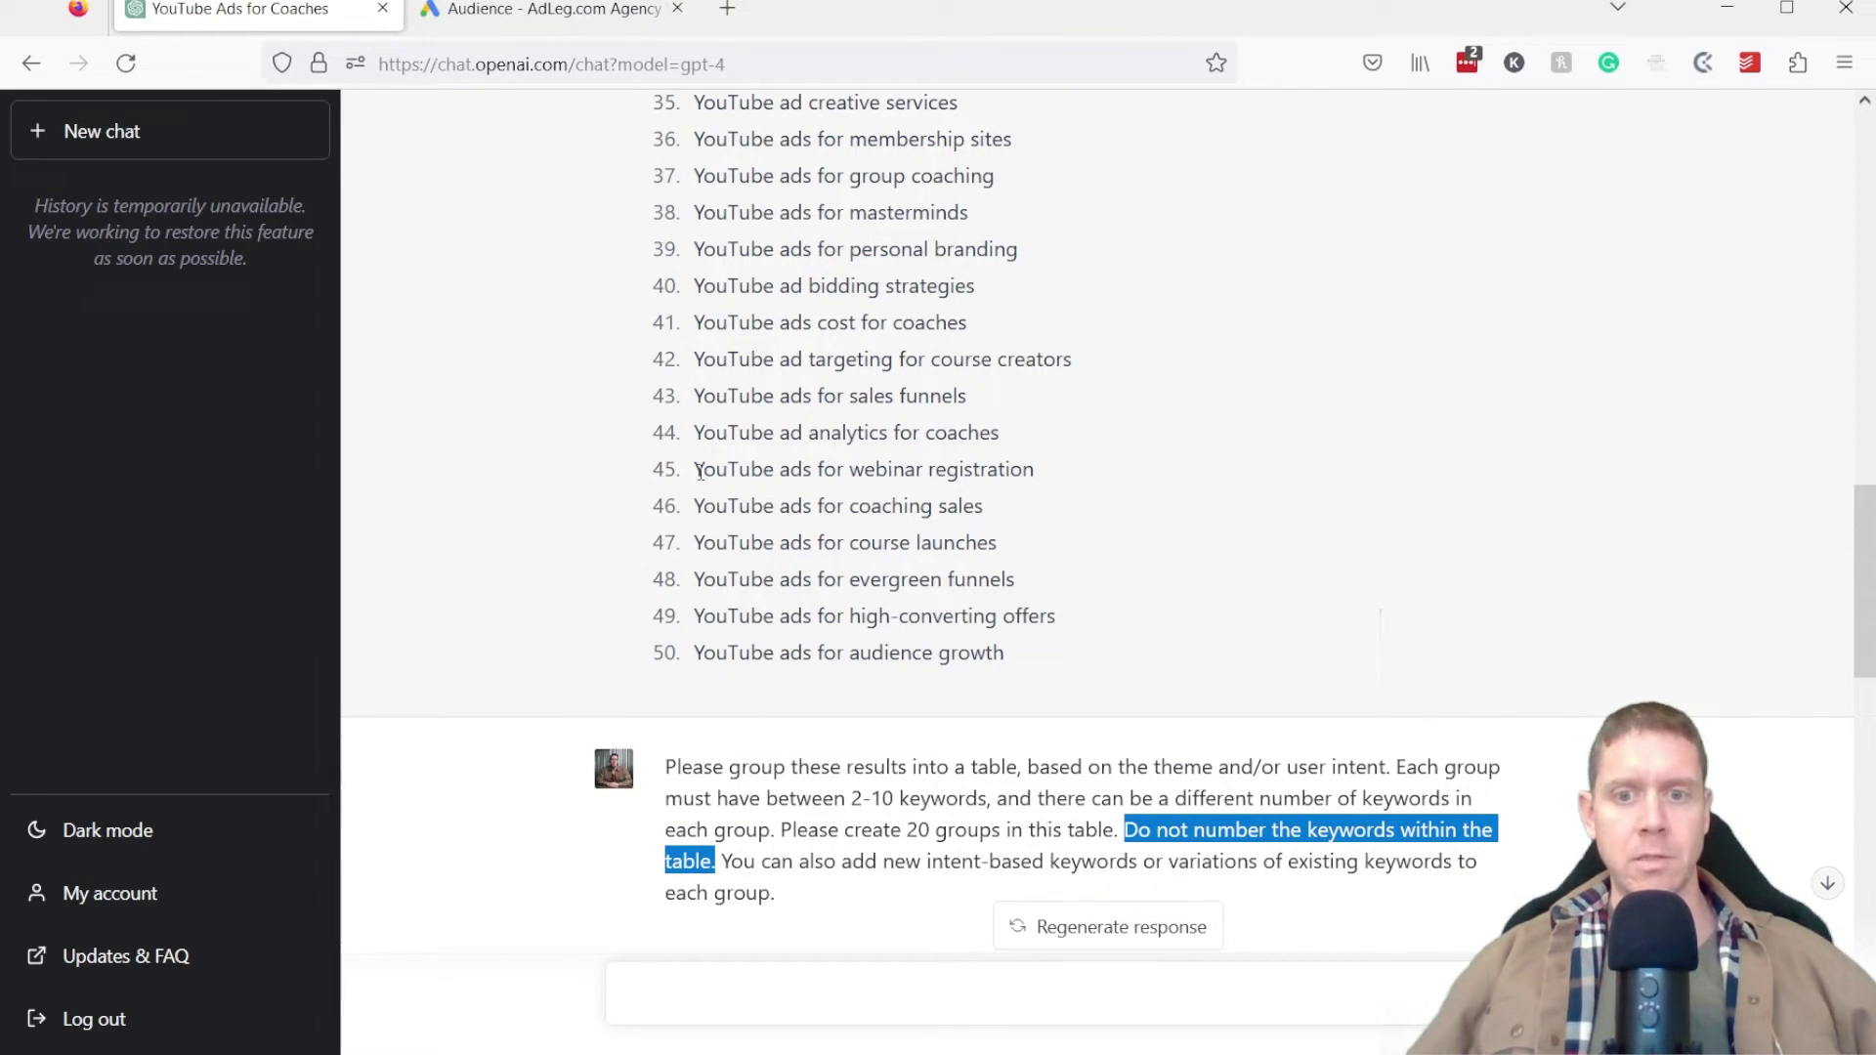
left_click(1021, 799)
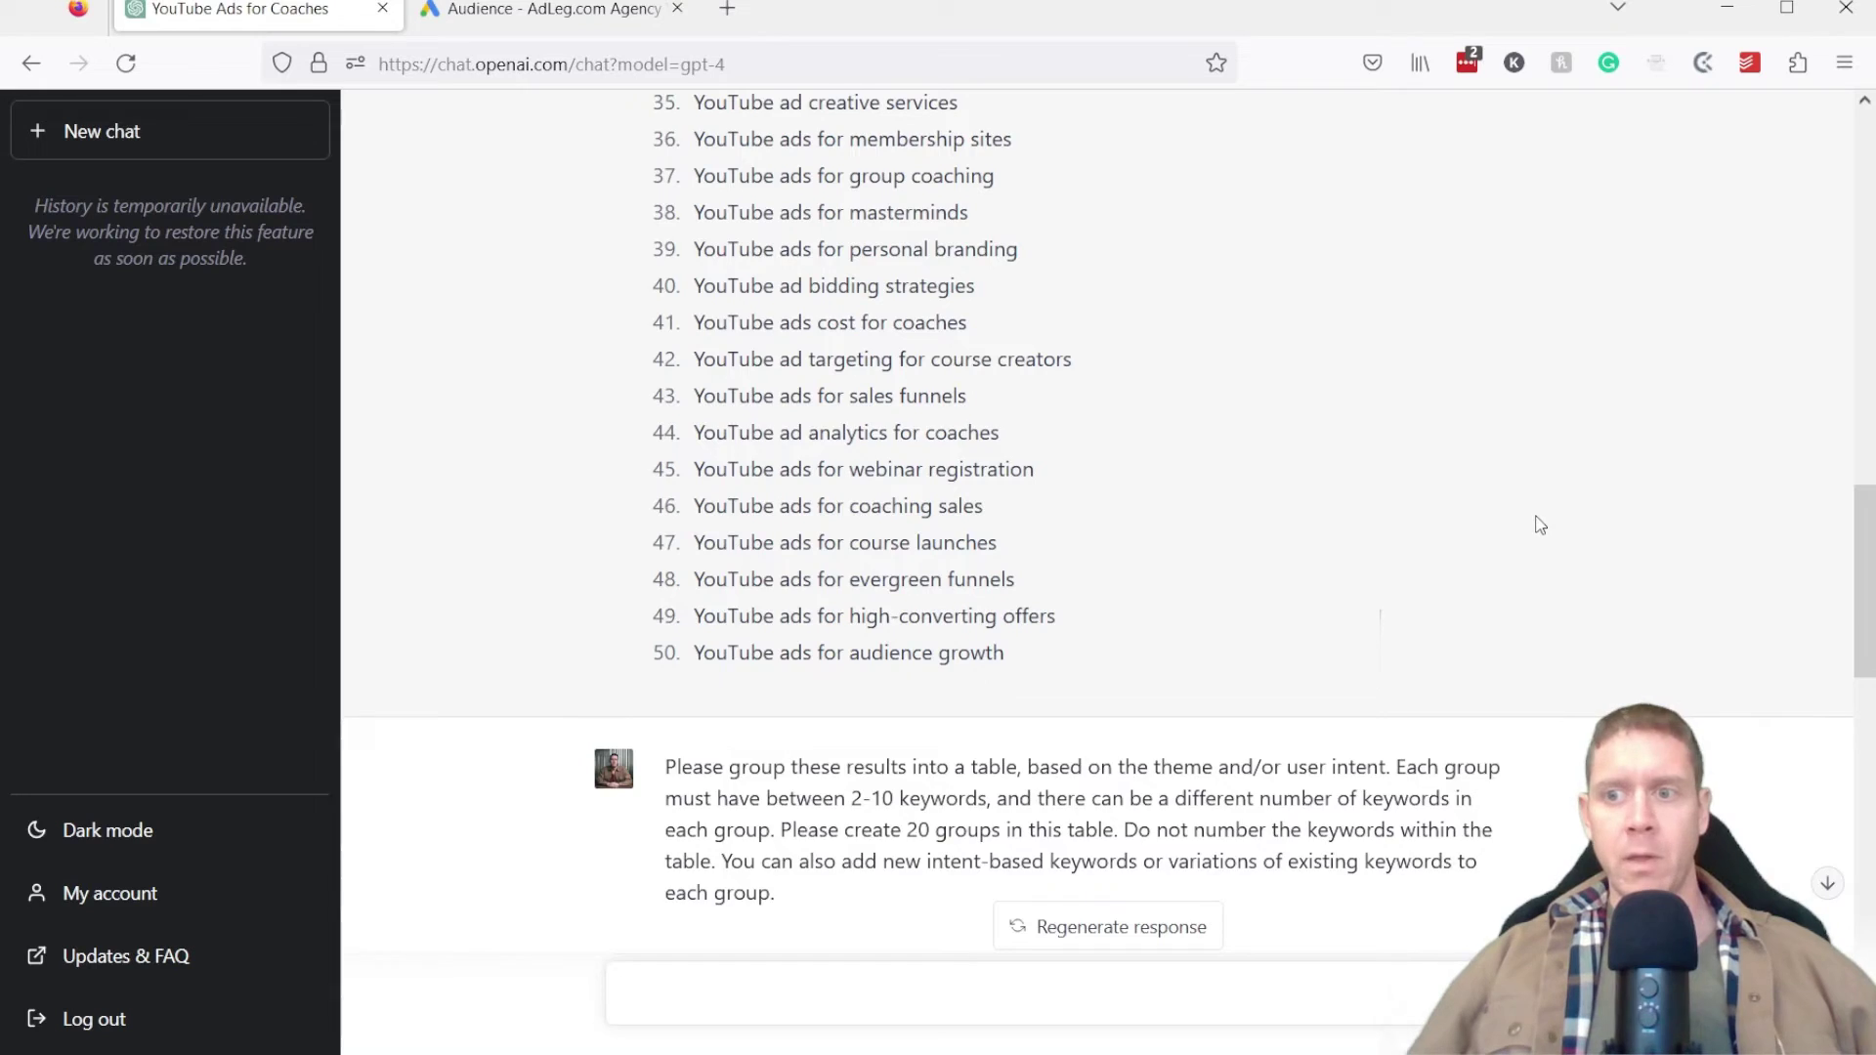
Step: Select and copy the YouTube Ads Agency keywords from the ChatGPT Group/Keywords table
scroll(1456, 523, "down", 7)
scroll(1426, 530, "down", 2)
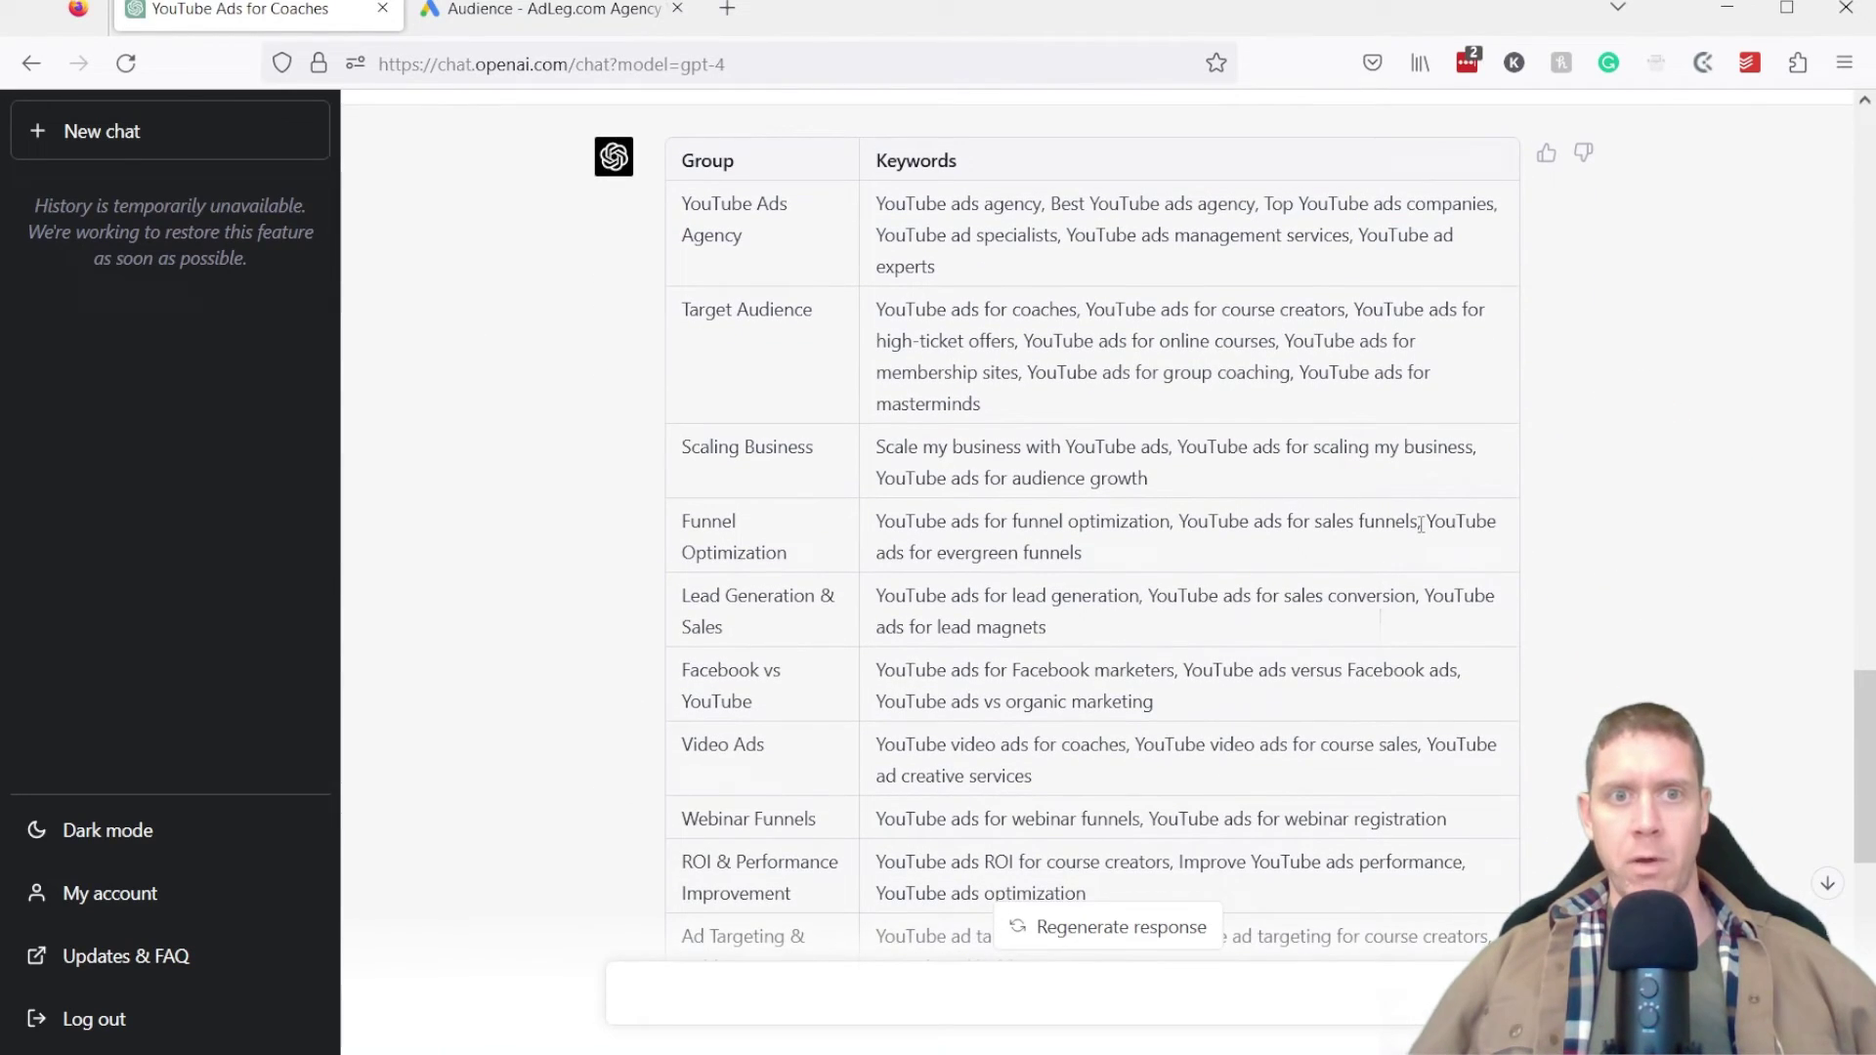
scroll(1866, 742, "up", 1)
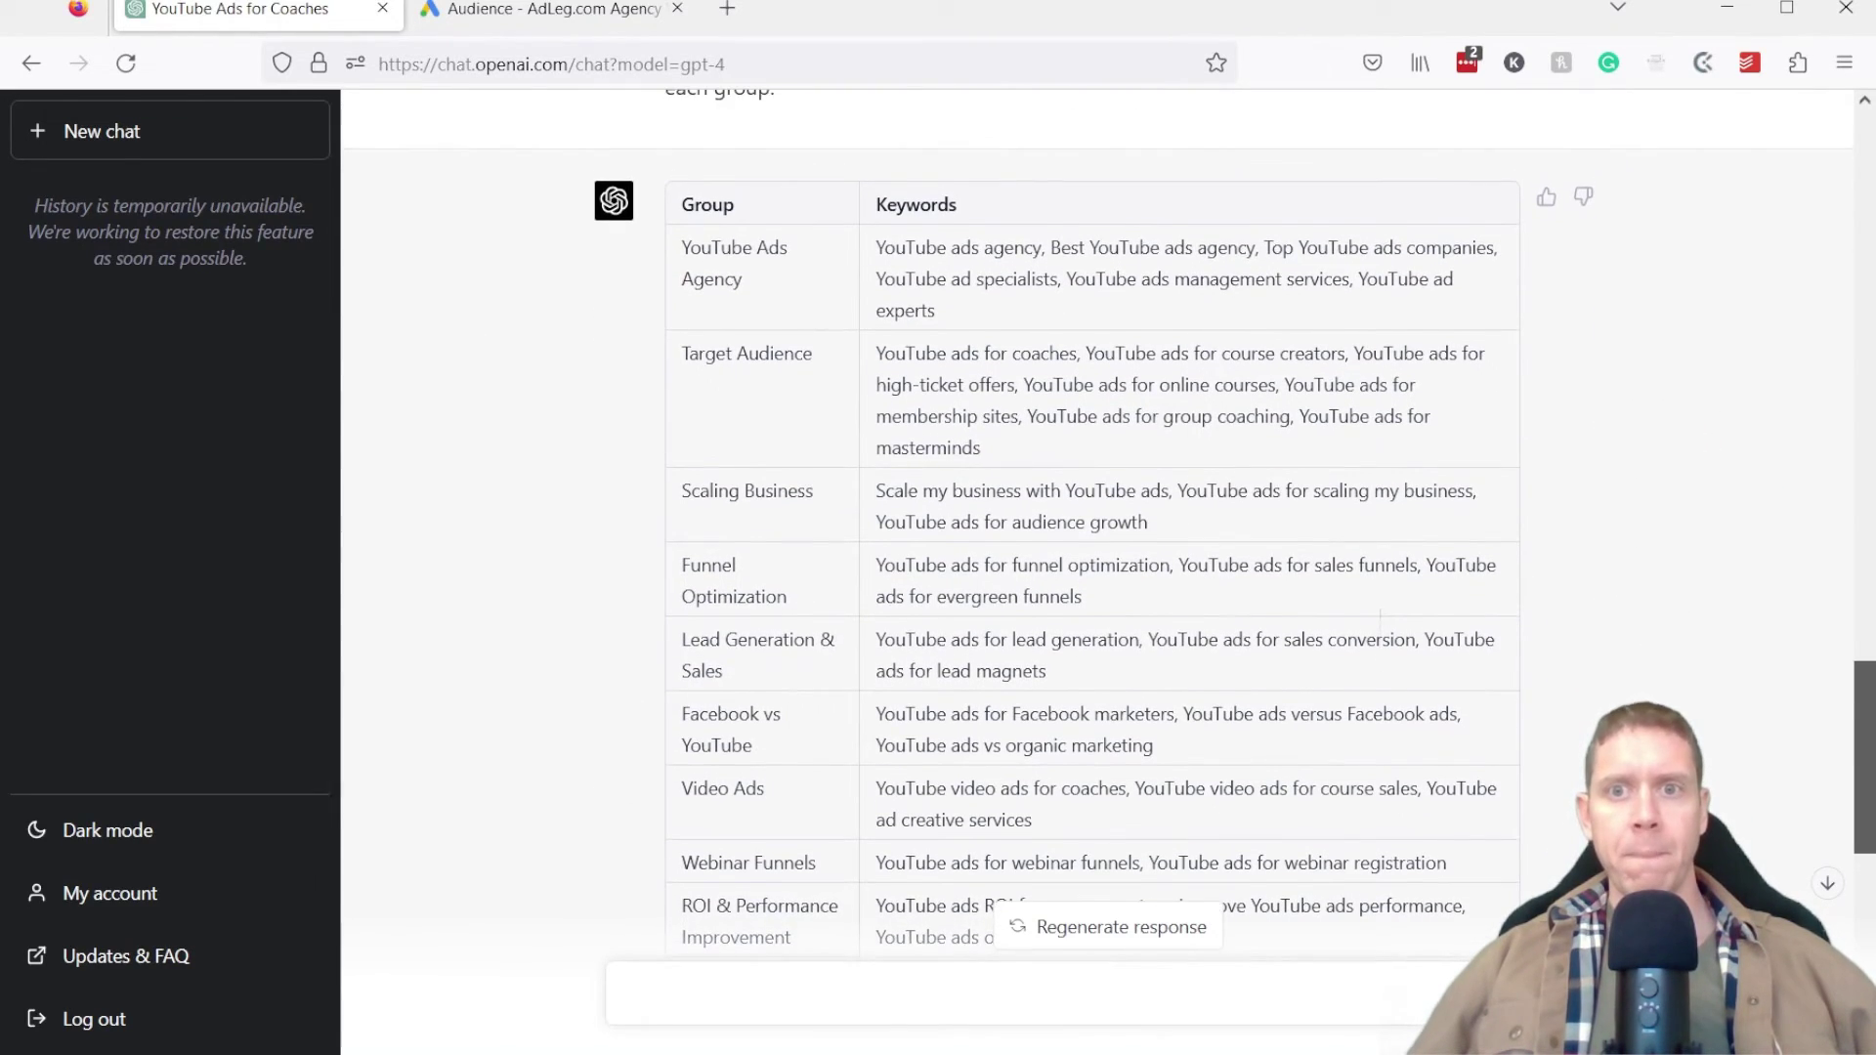
scroll(1866, 742, "down", 1)
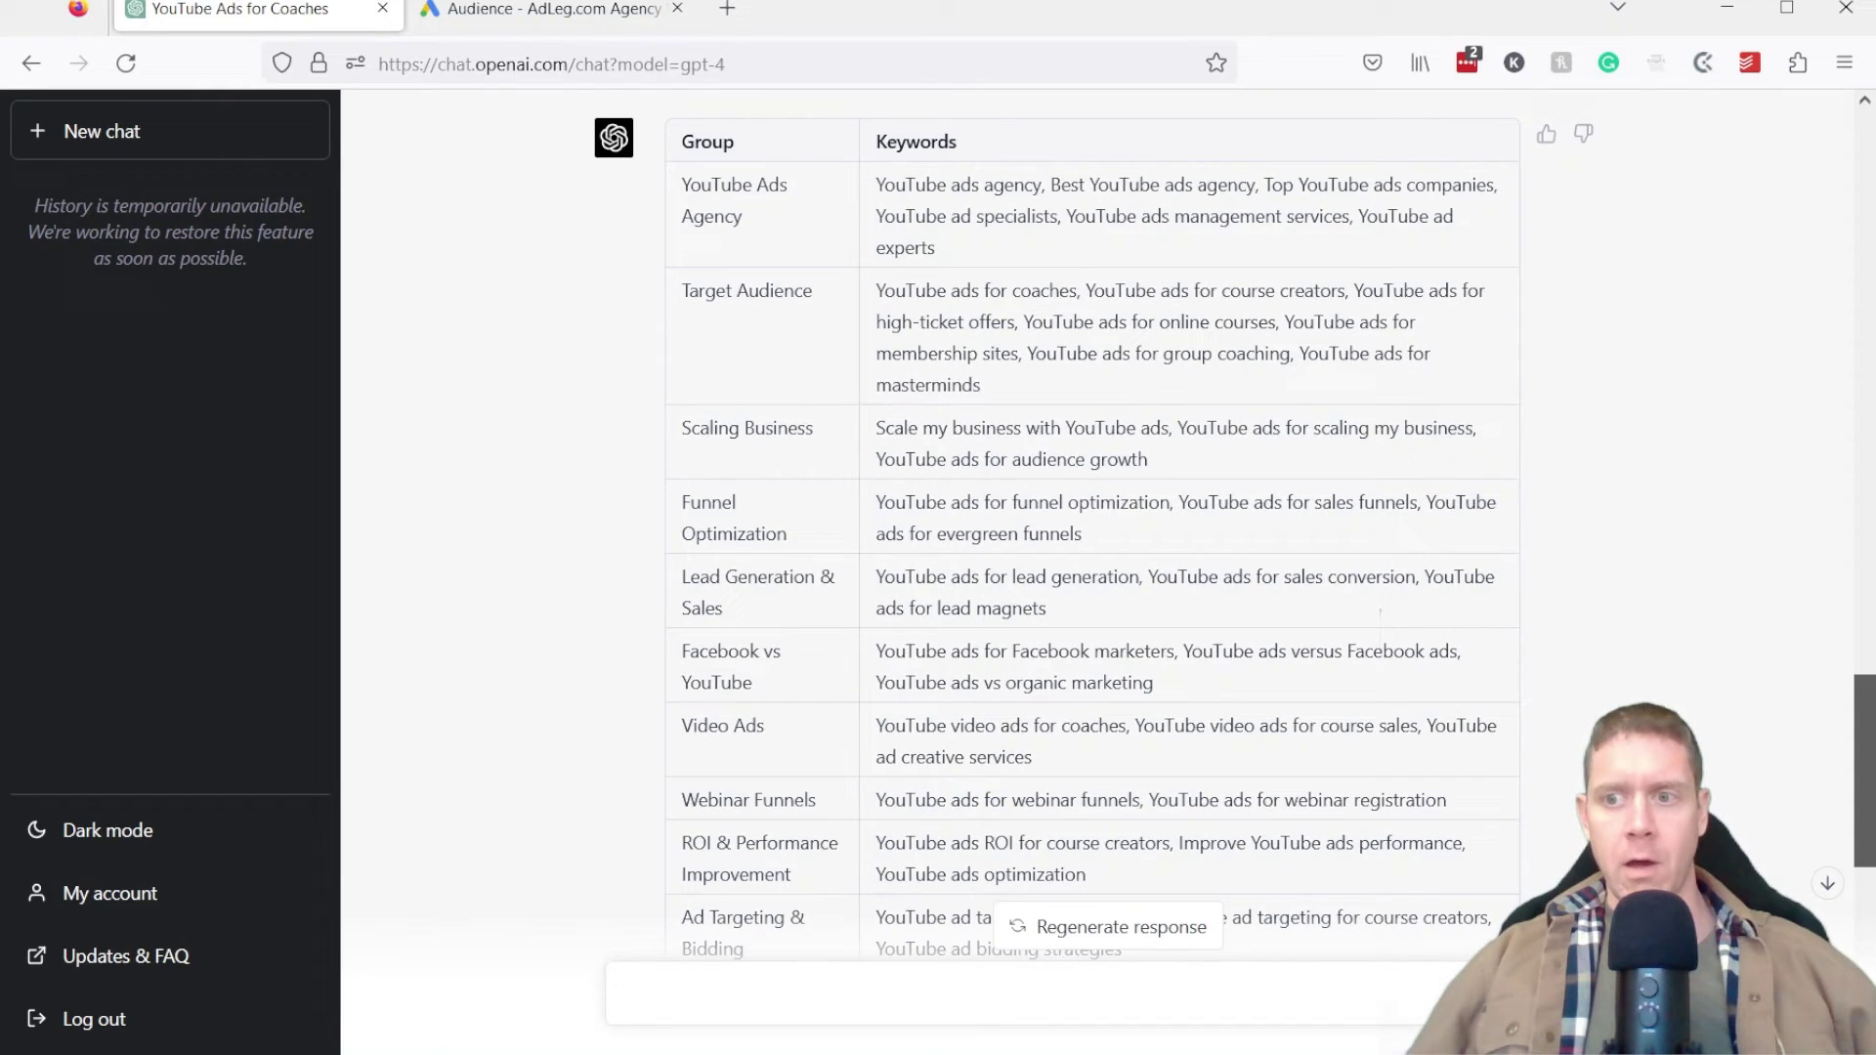
scroll(1091, 527, "down", 2)
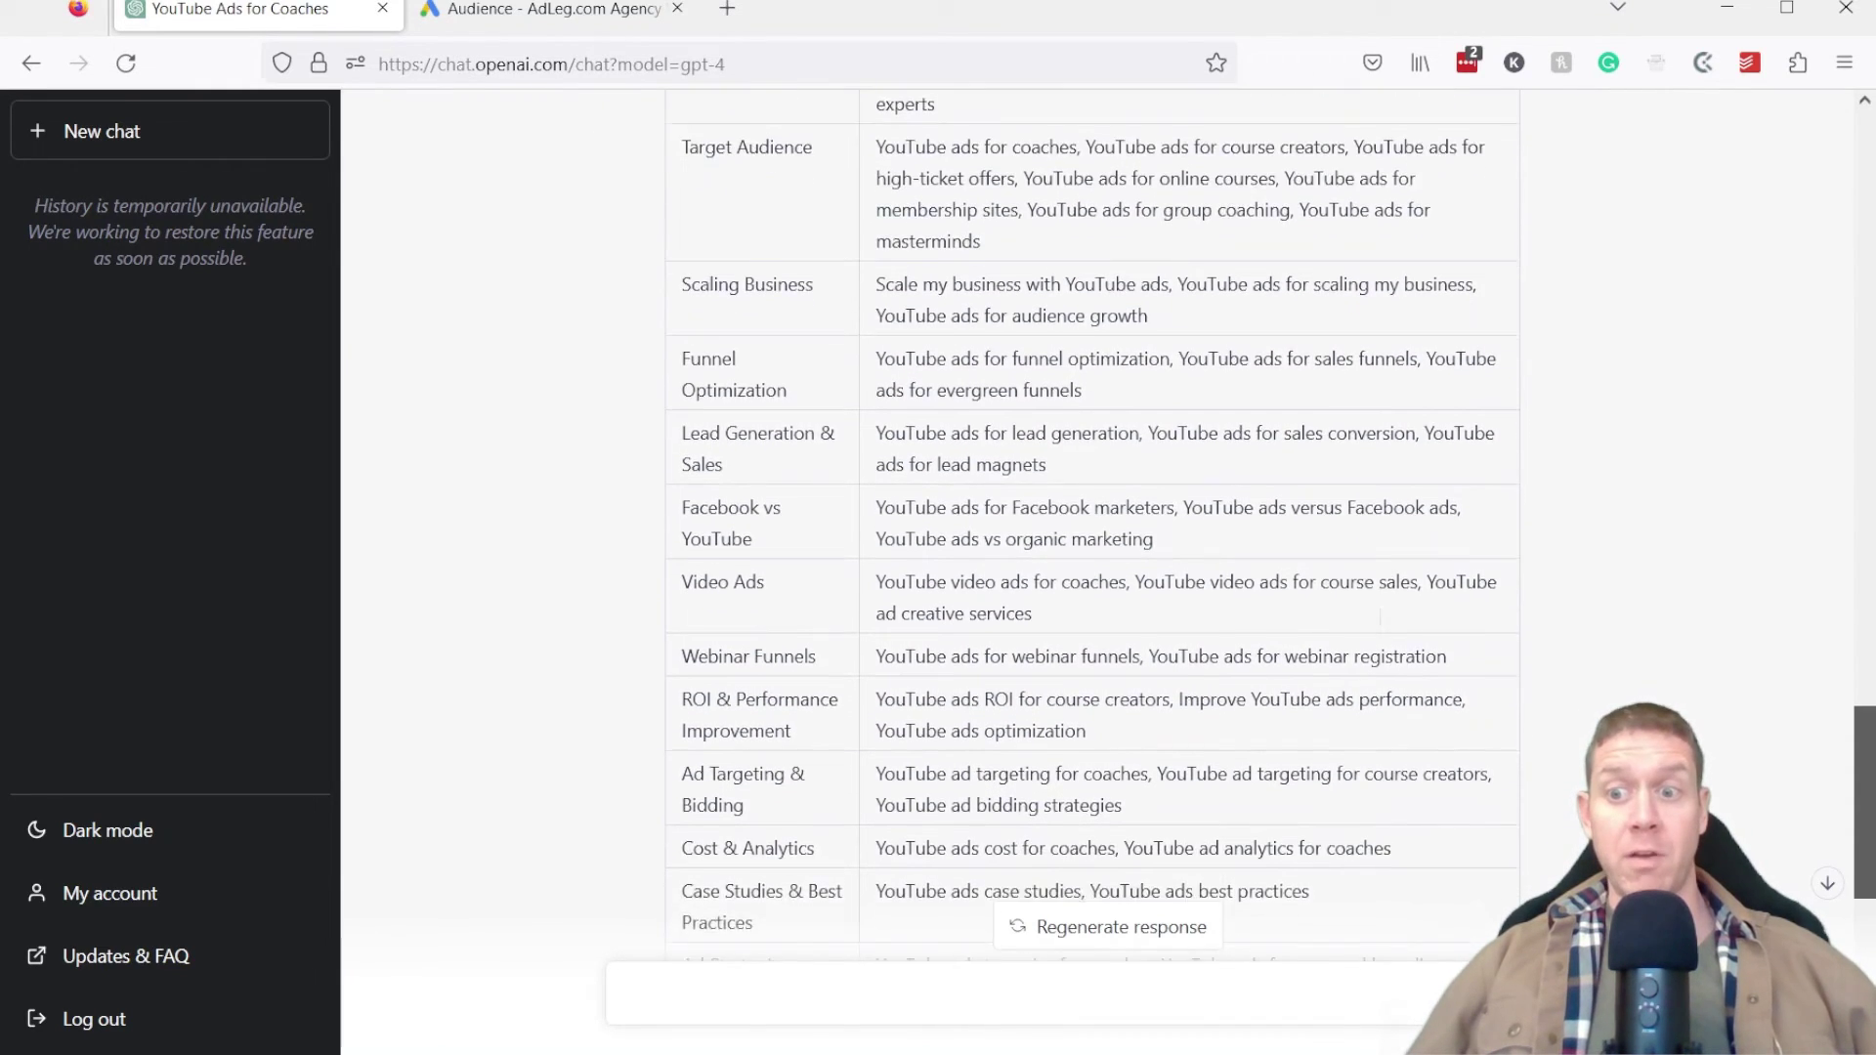
scroll(1091, 527, "down", 4)
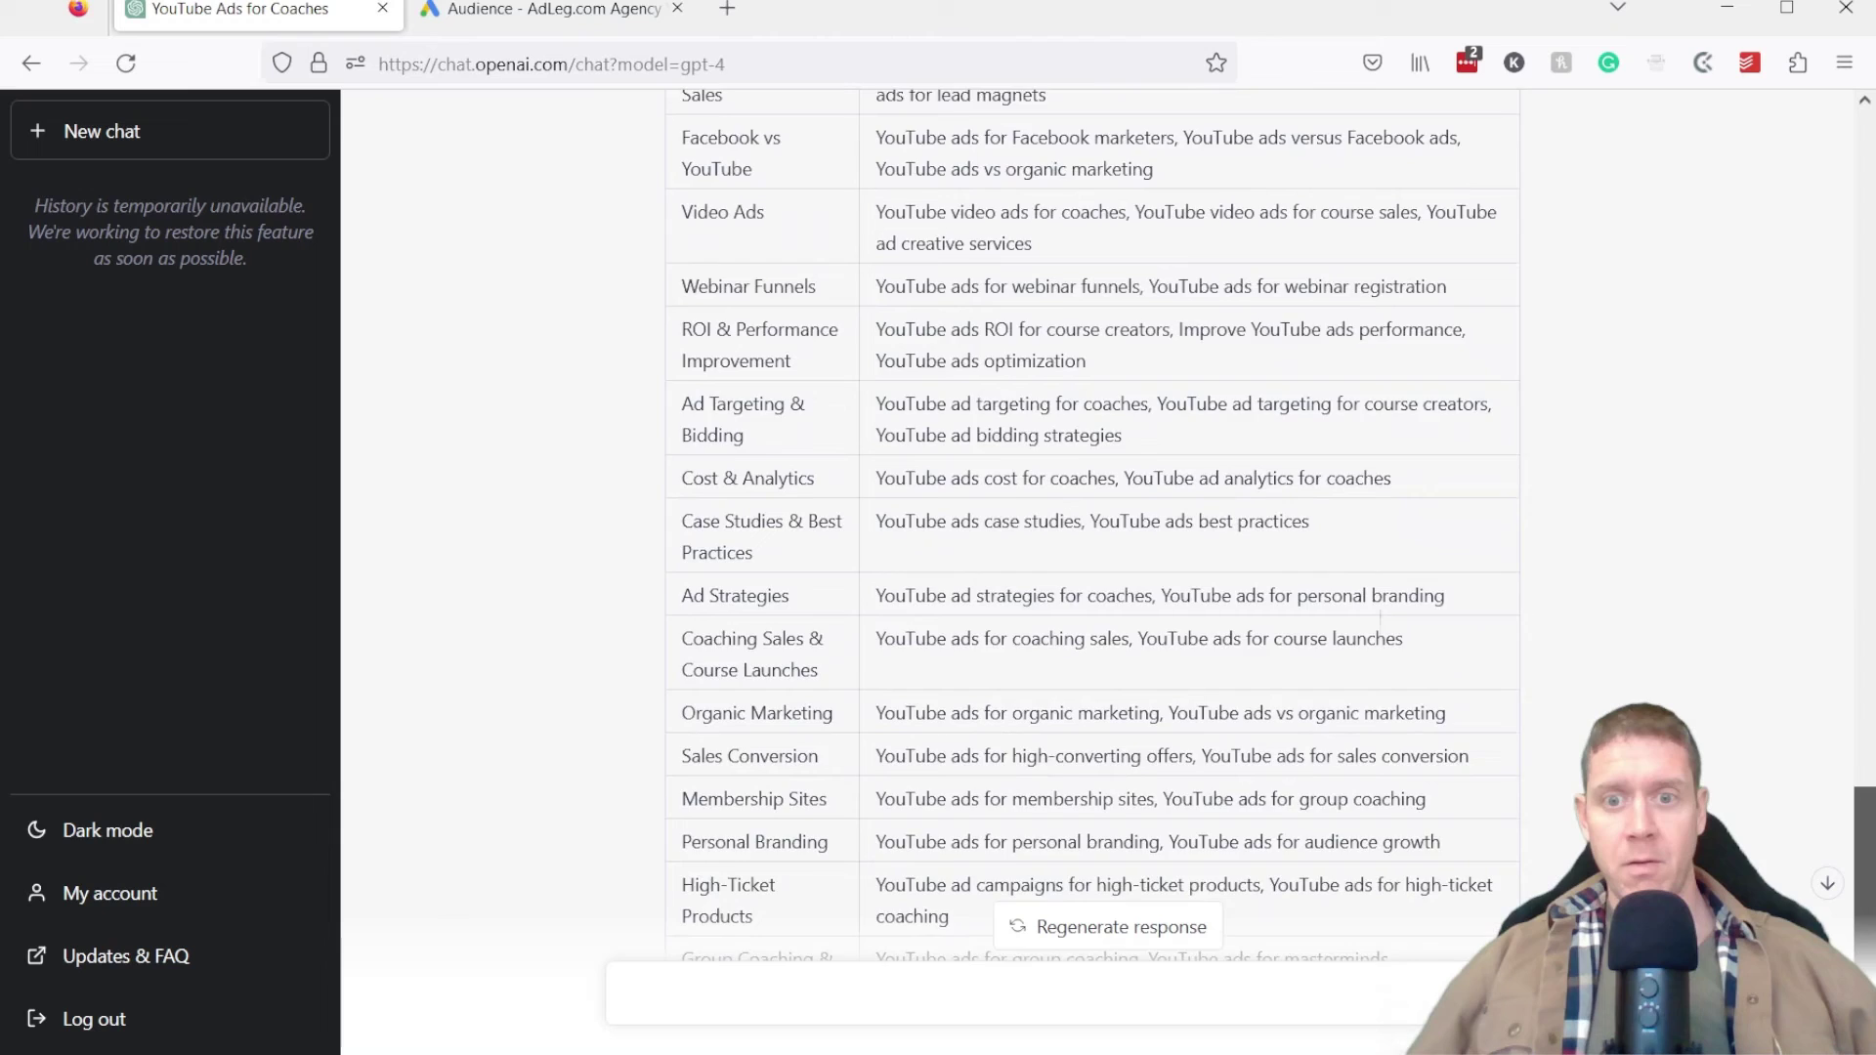
scroll(1091, 528, "up", 5)
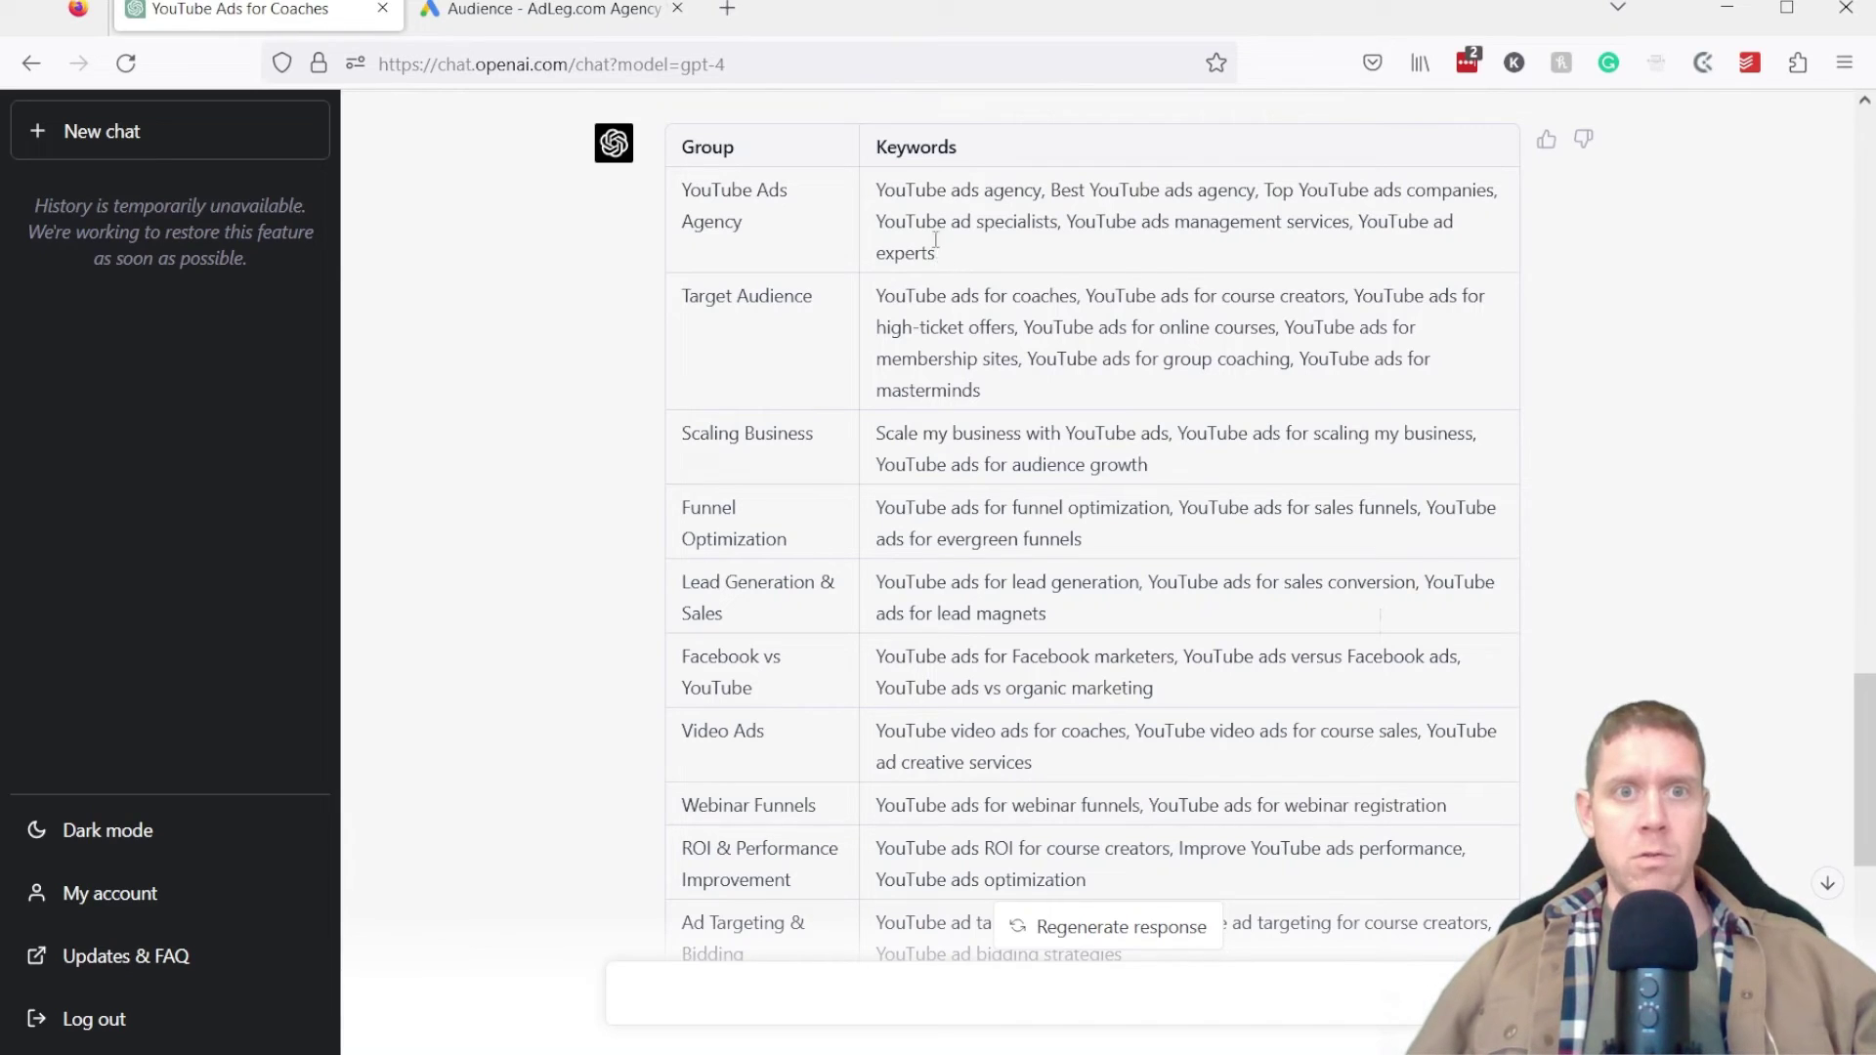
left_click_drag(935, 256, 877, 191)
key("ctrl+c")
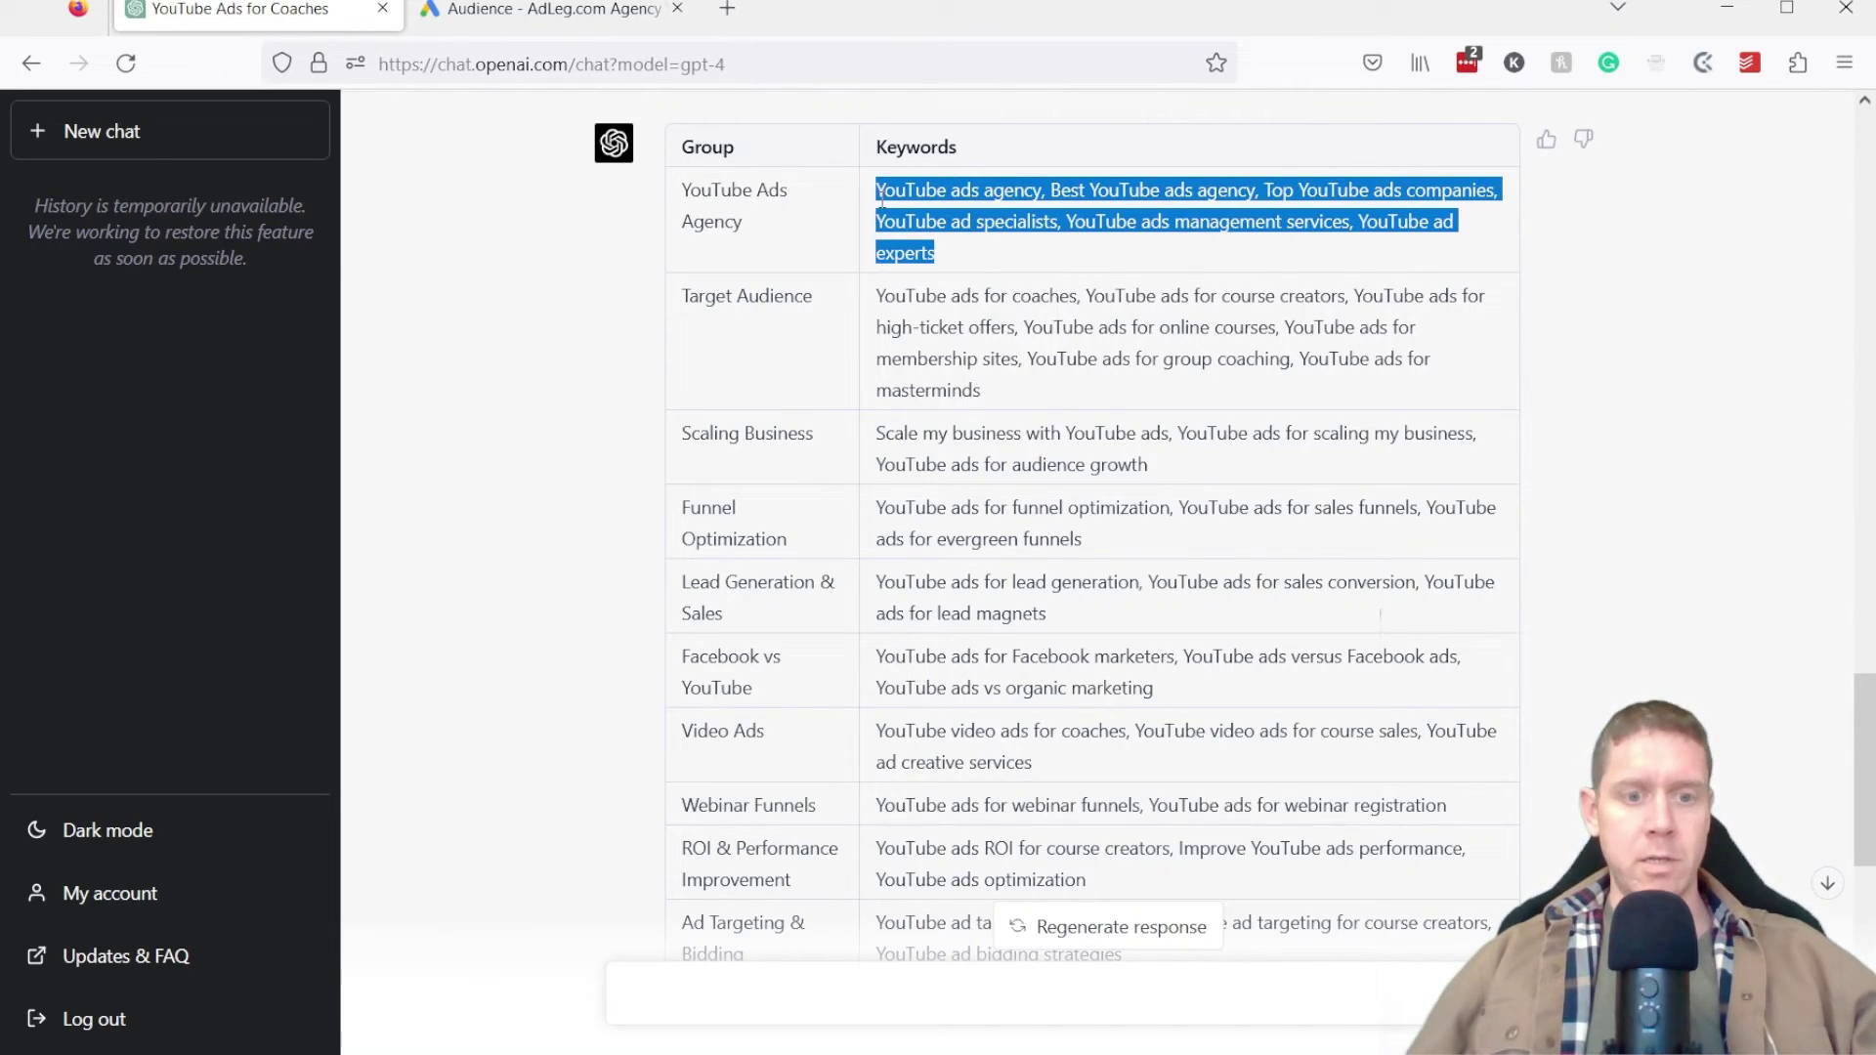
Step: Paste the copied YouTube Ads Agency keywords into the custom segment's Google search terms
left_click(557, 14)
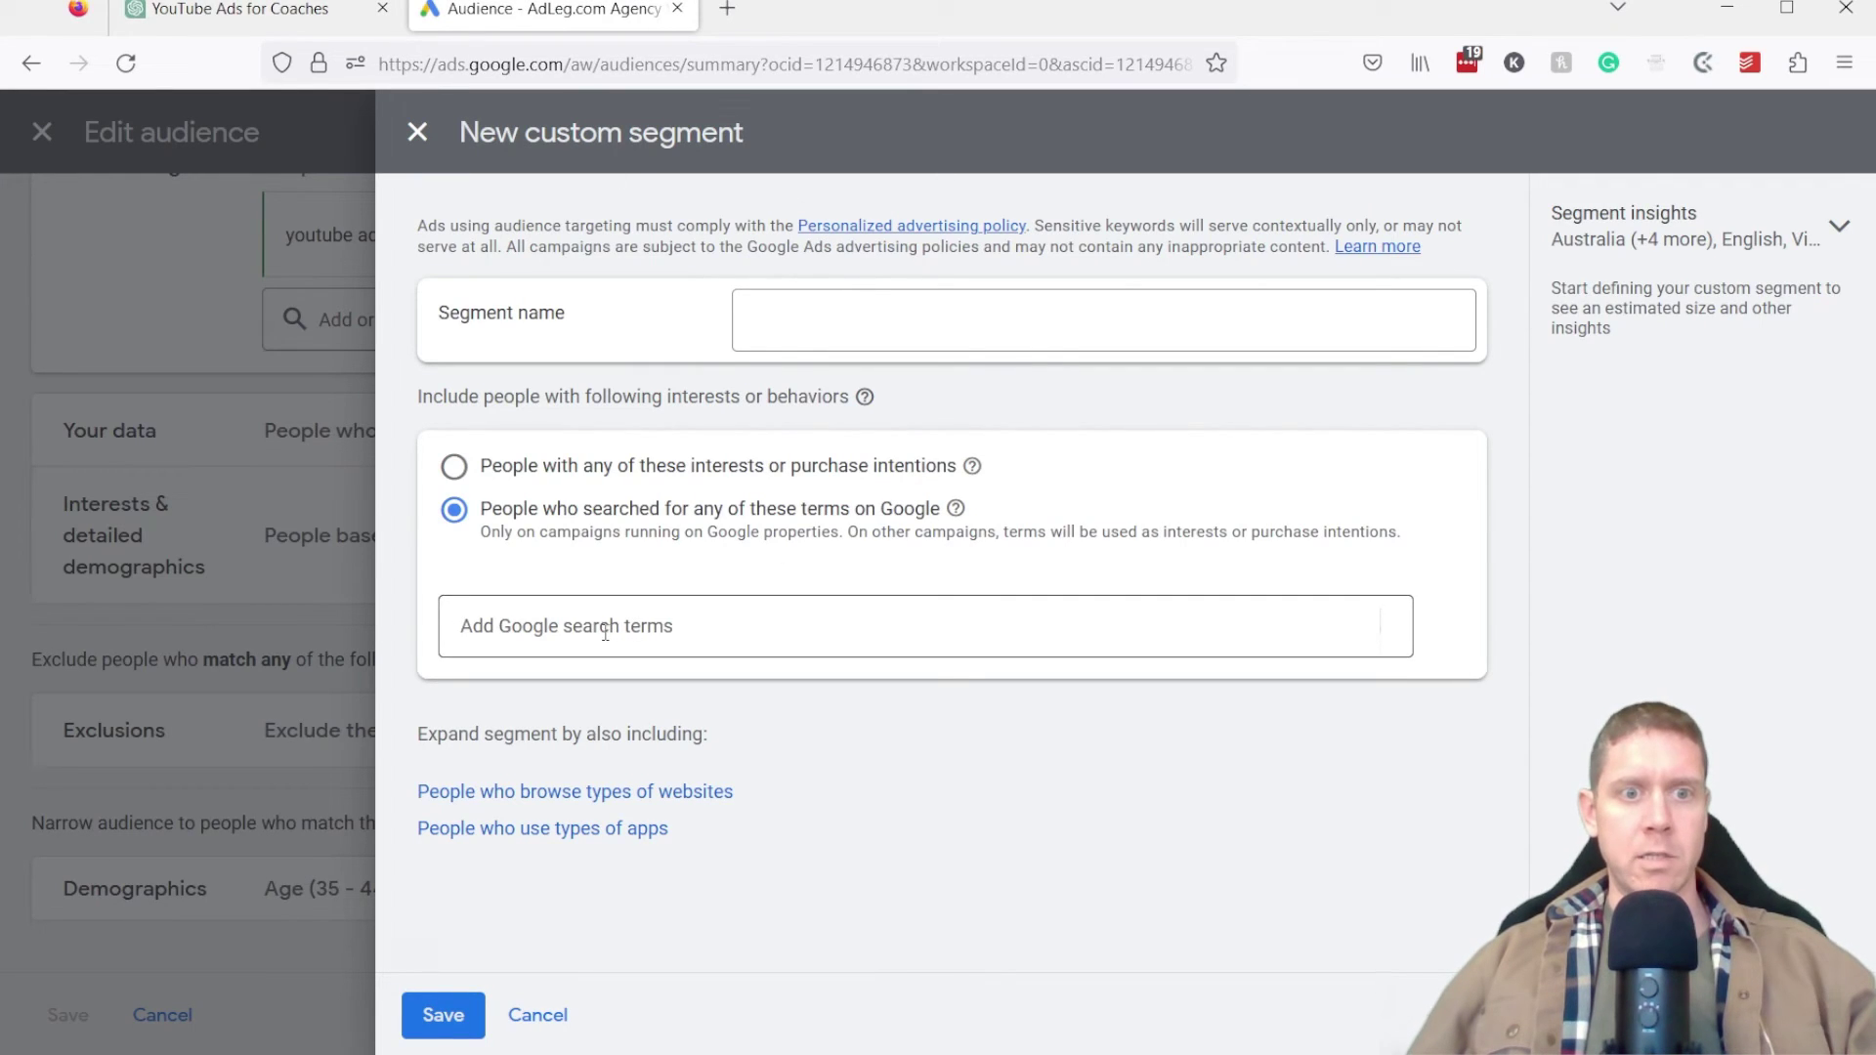
left_click(479, 625)
key("ctrl+v")
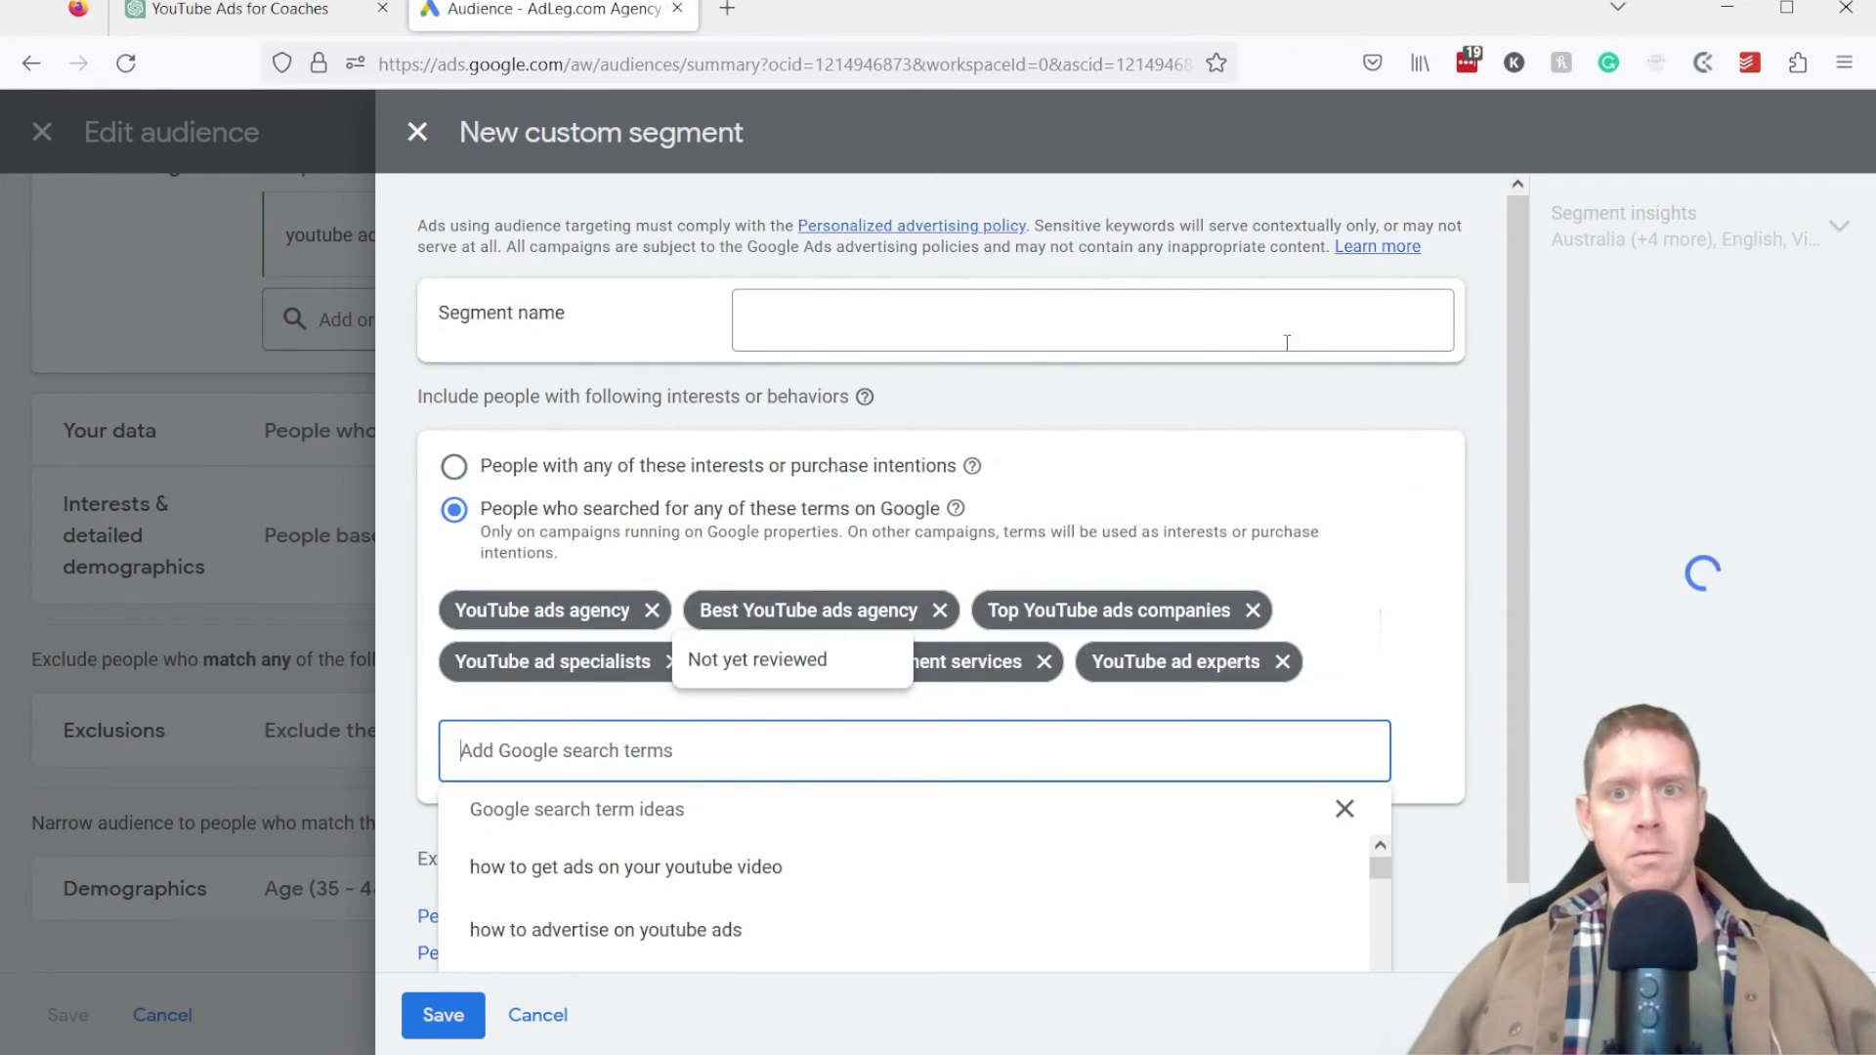
left_click(742, 576)
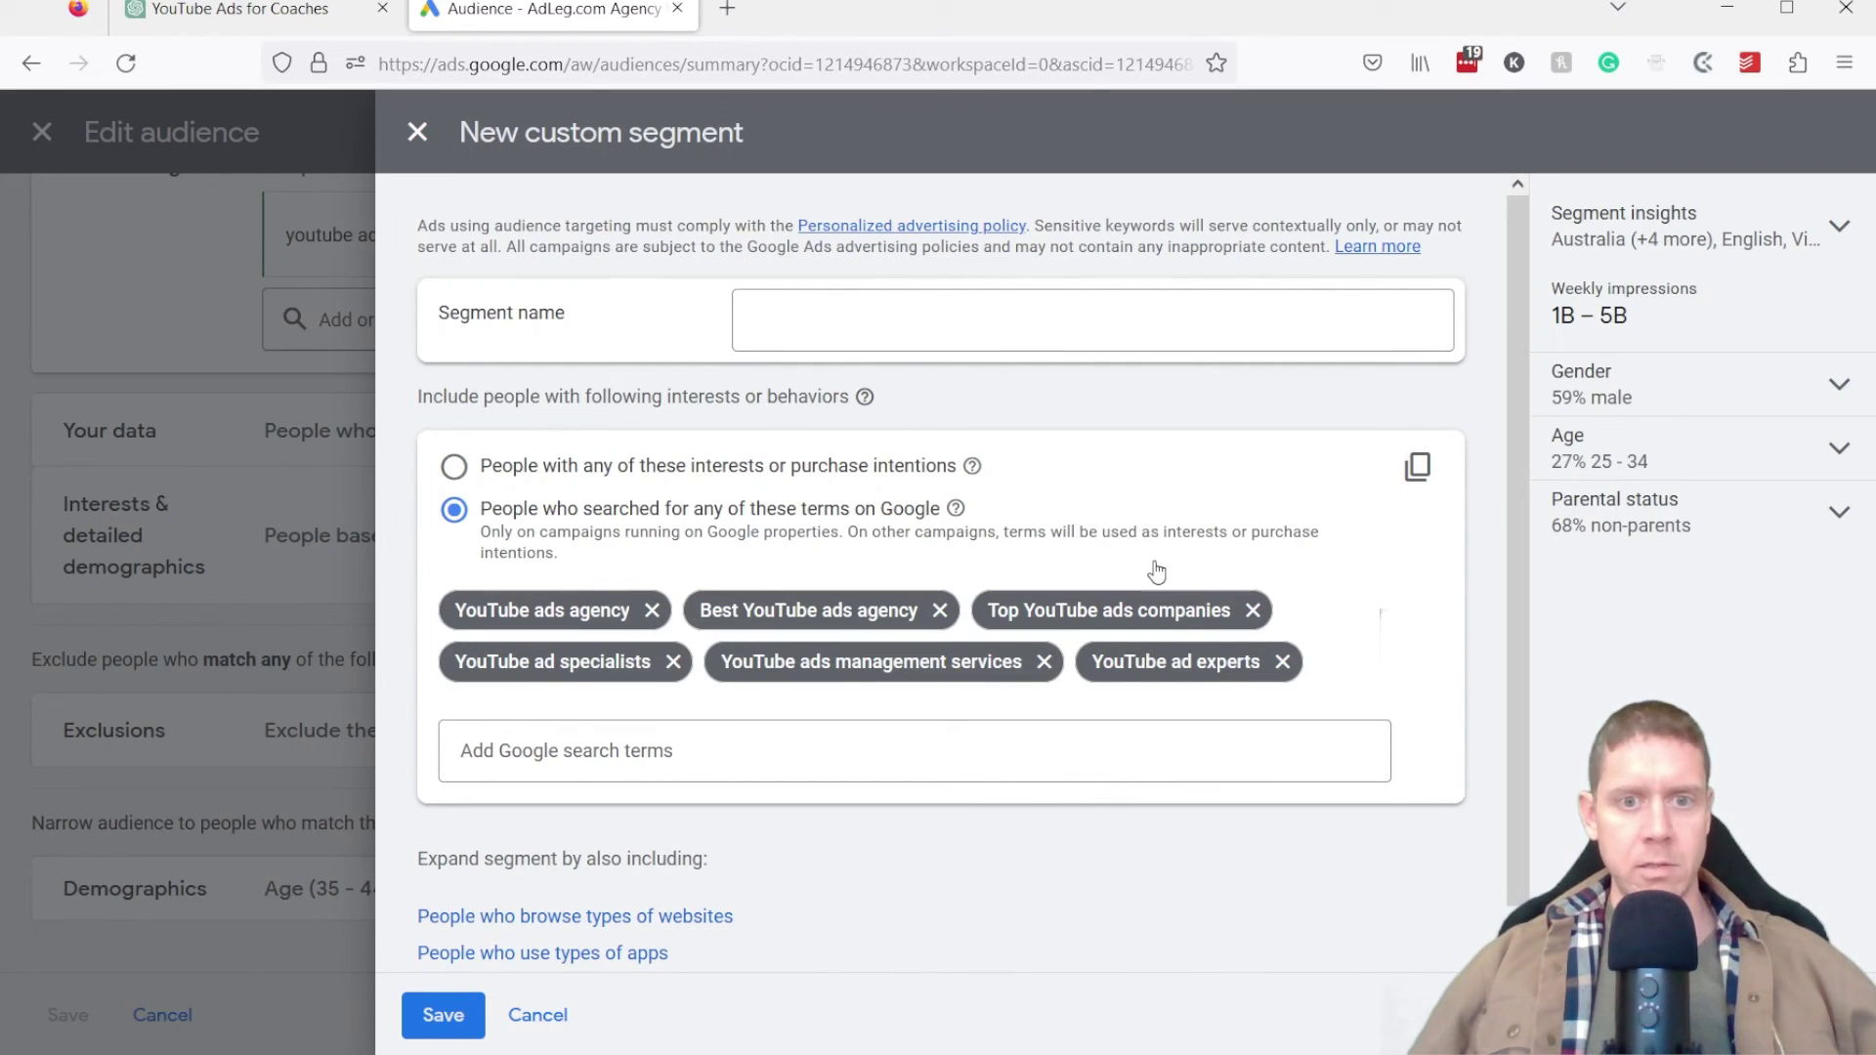
Step: Remove the 'YouTube ad specialists', 'YouTube ad experts' and 'Best YouTube ads agency' search terms
left_click(673, 662)
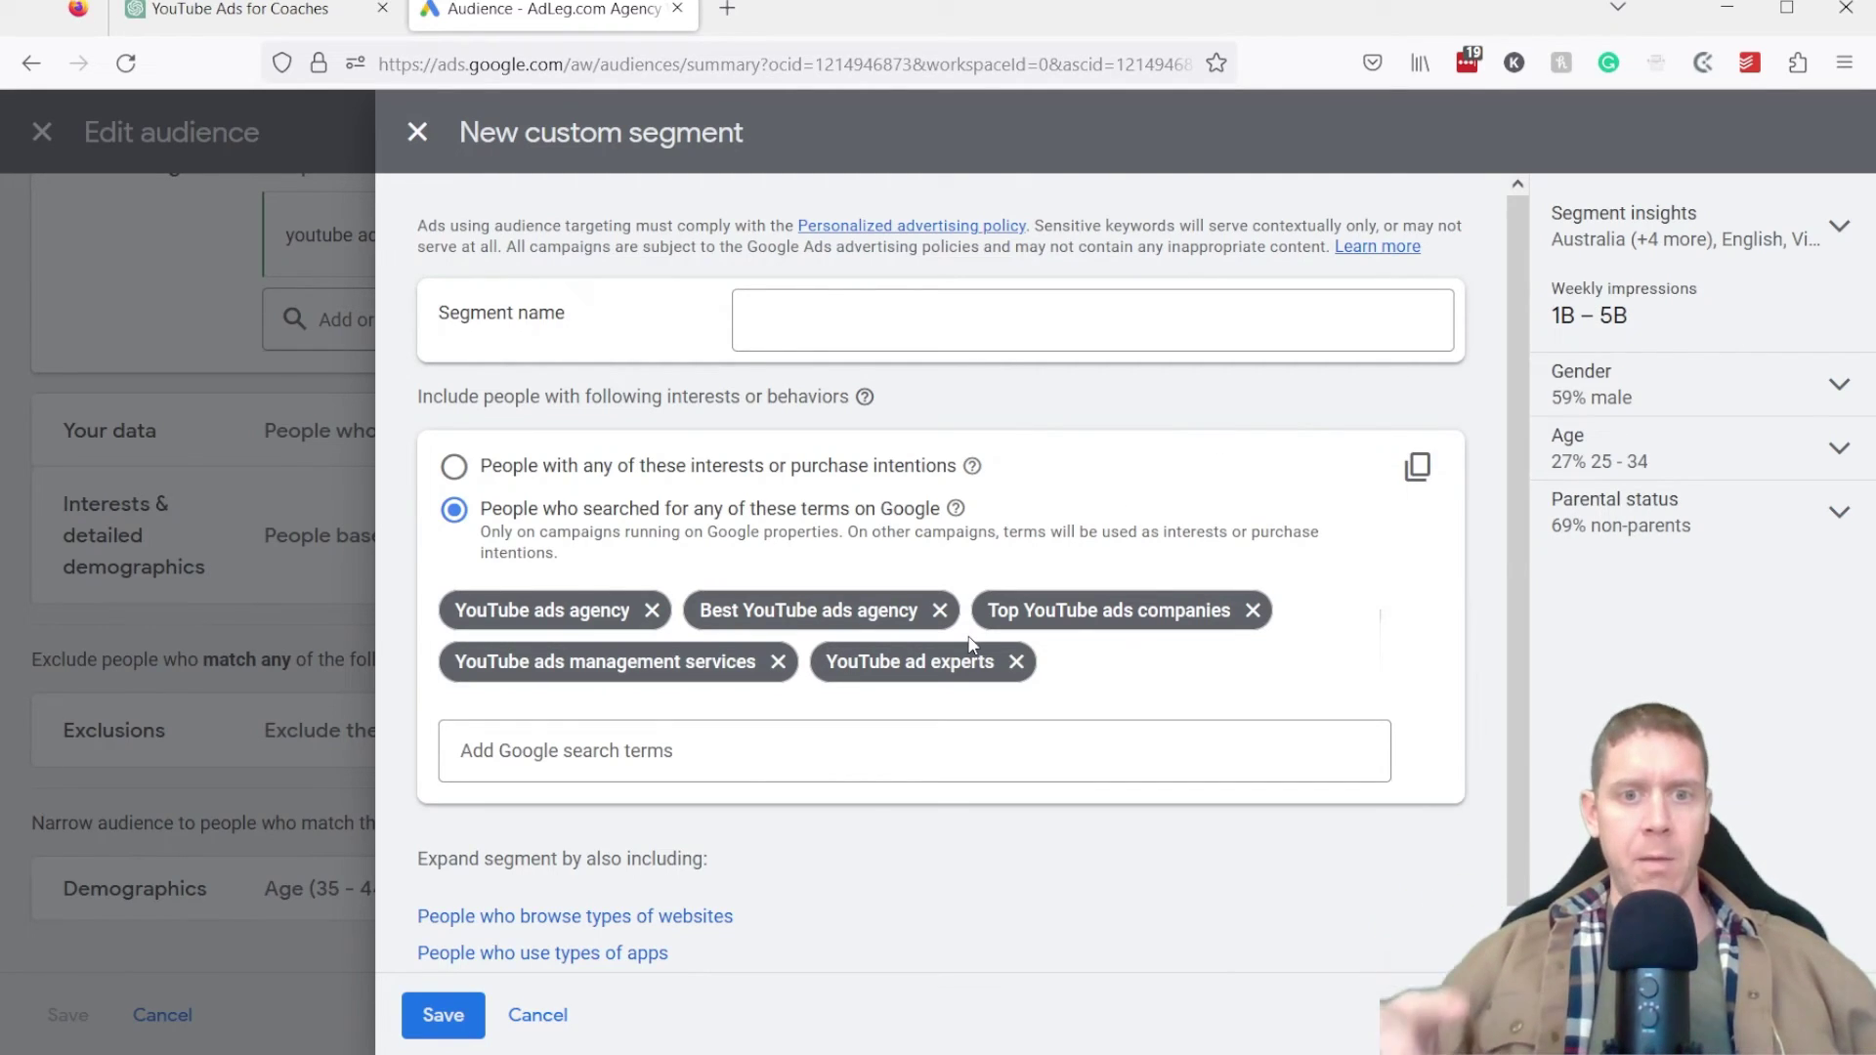
left_click(1016, 663)
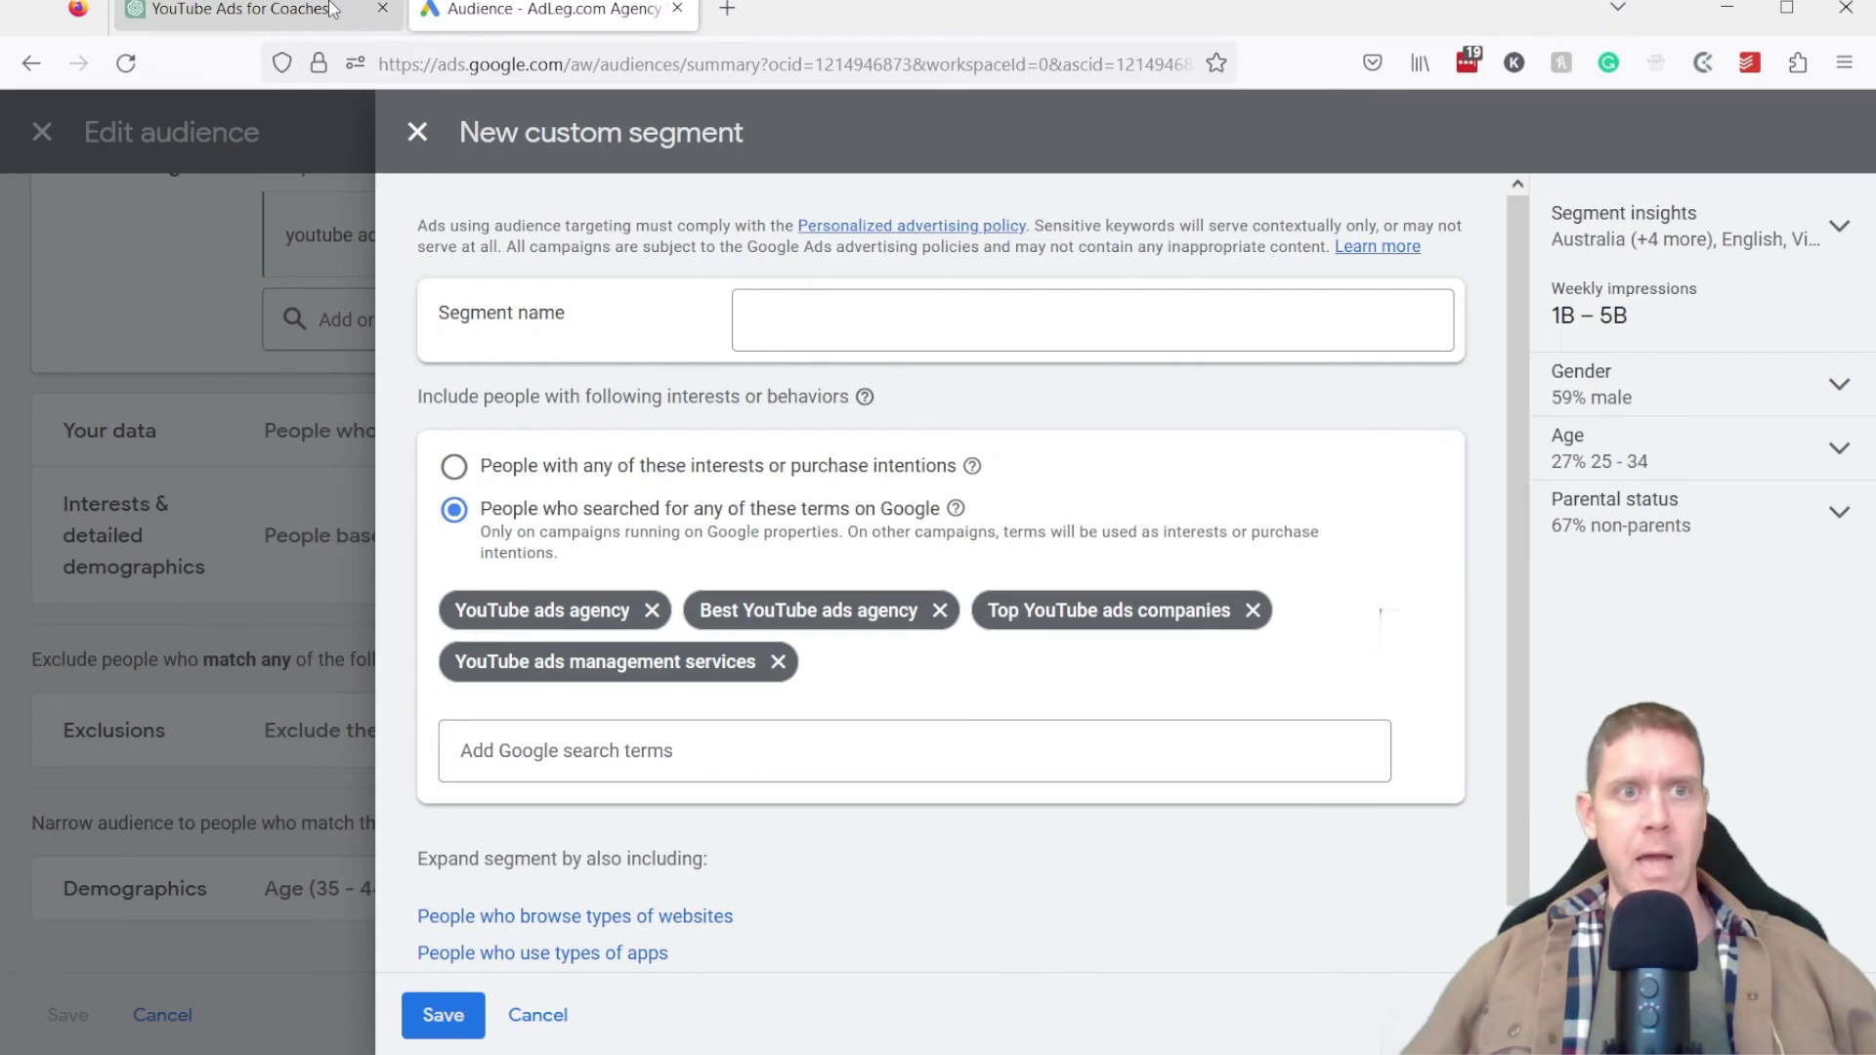
left_click(299, 12)
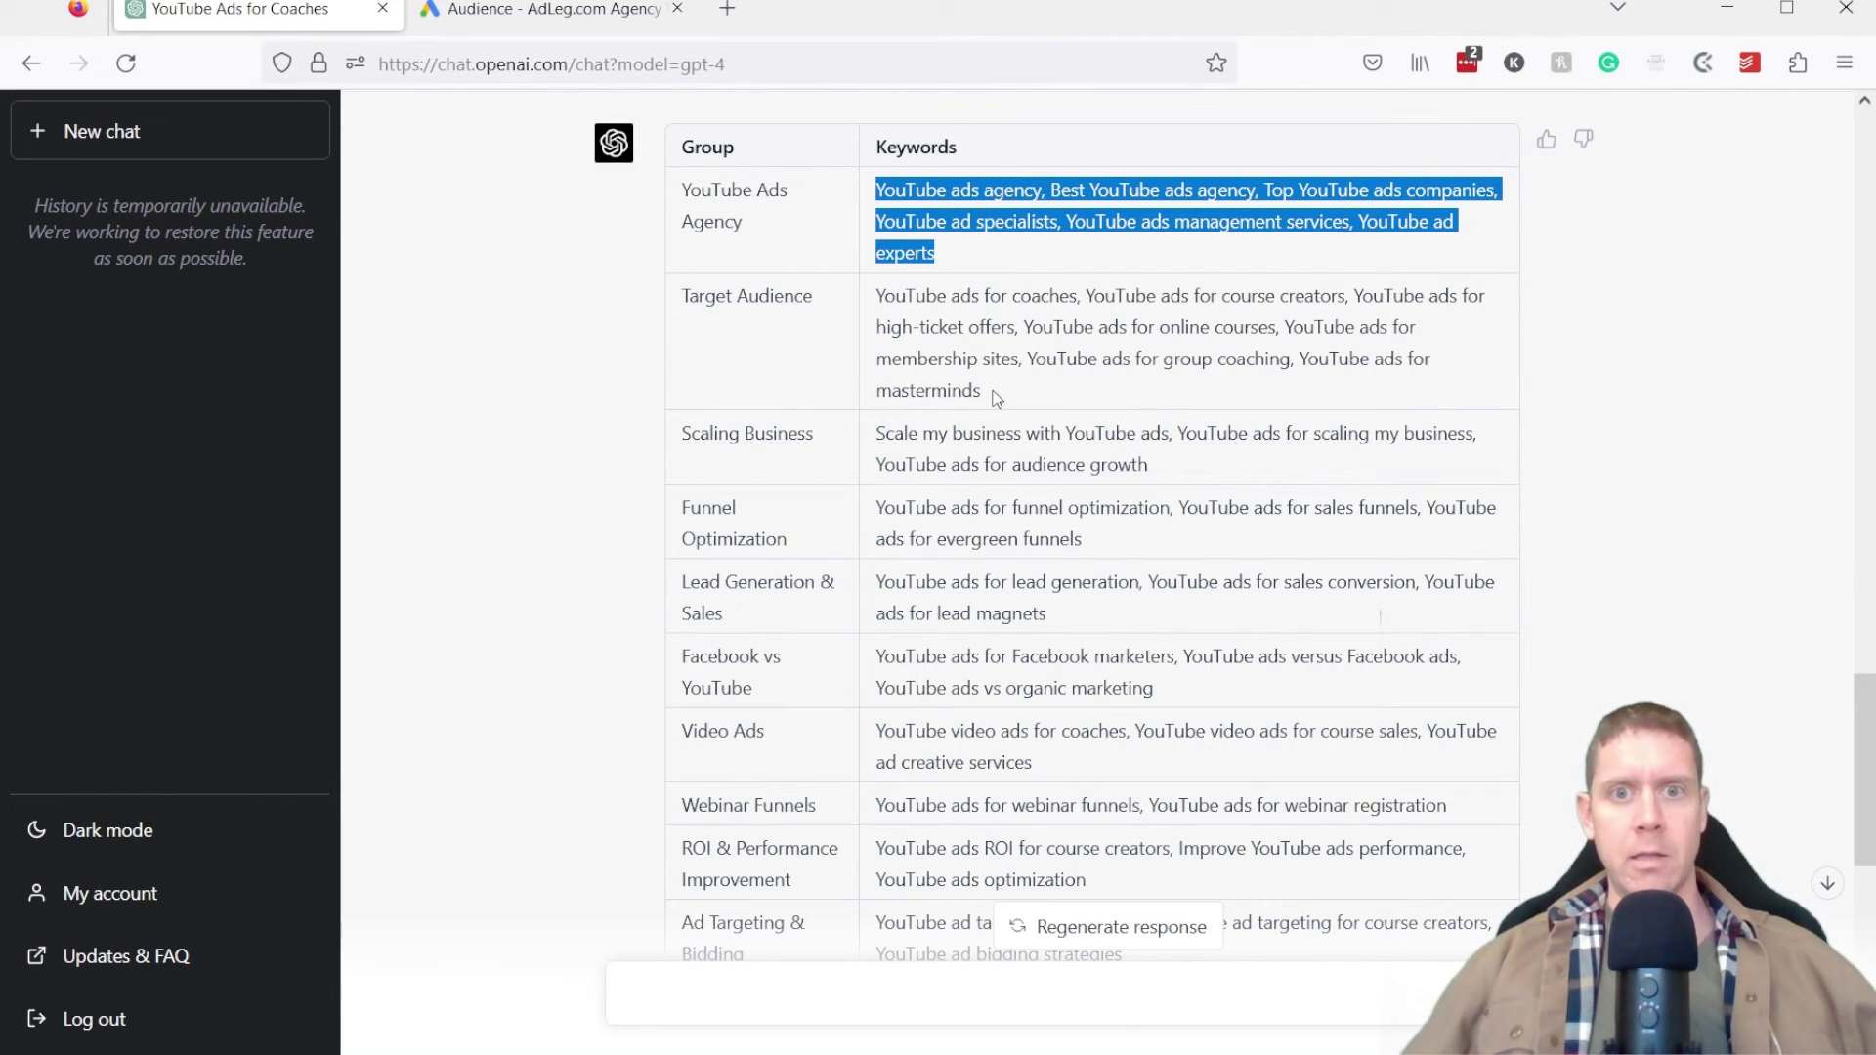
left_click(586, 13)
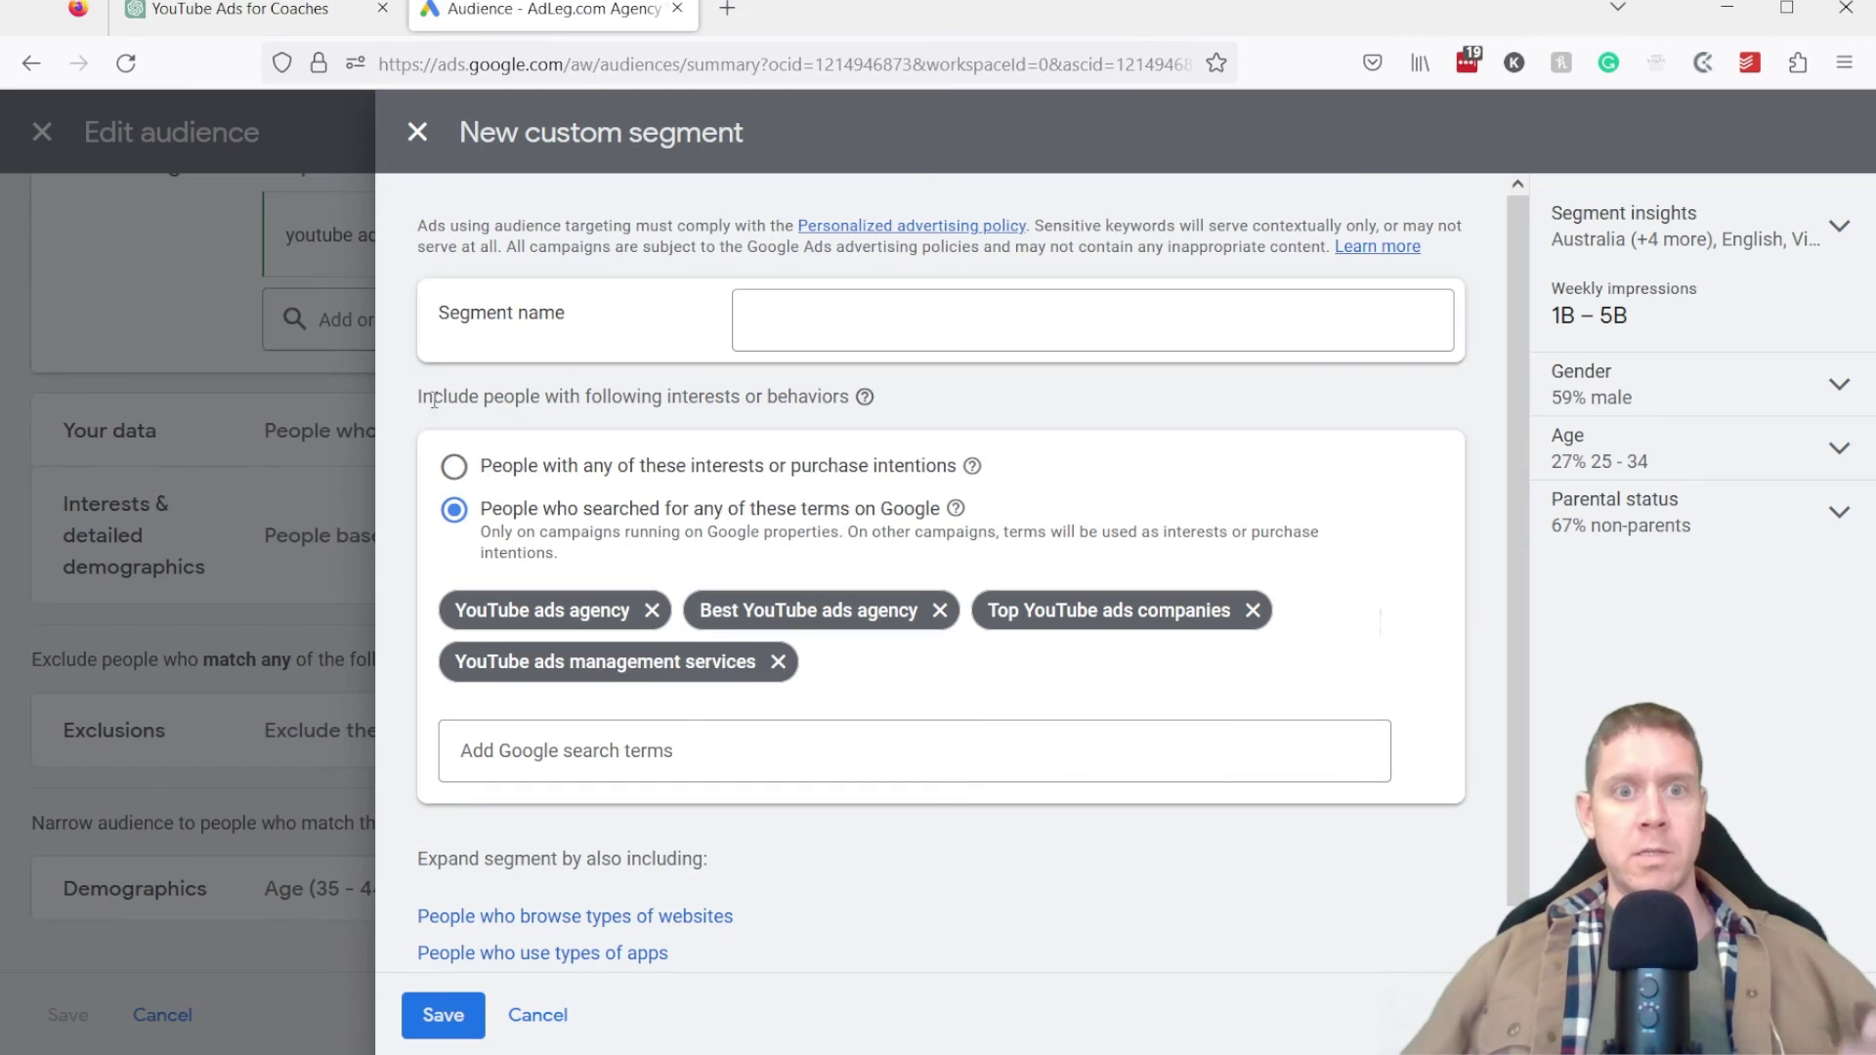
left_click(939, 610)
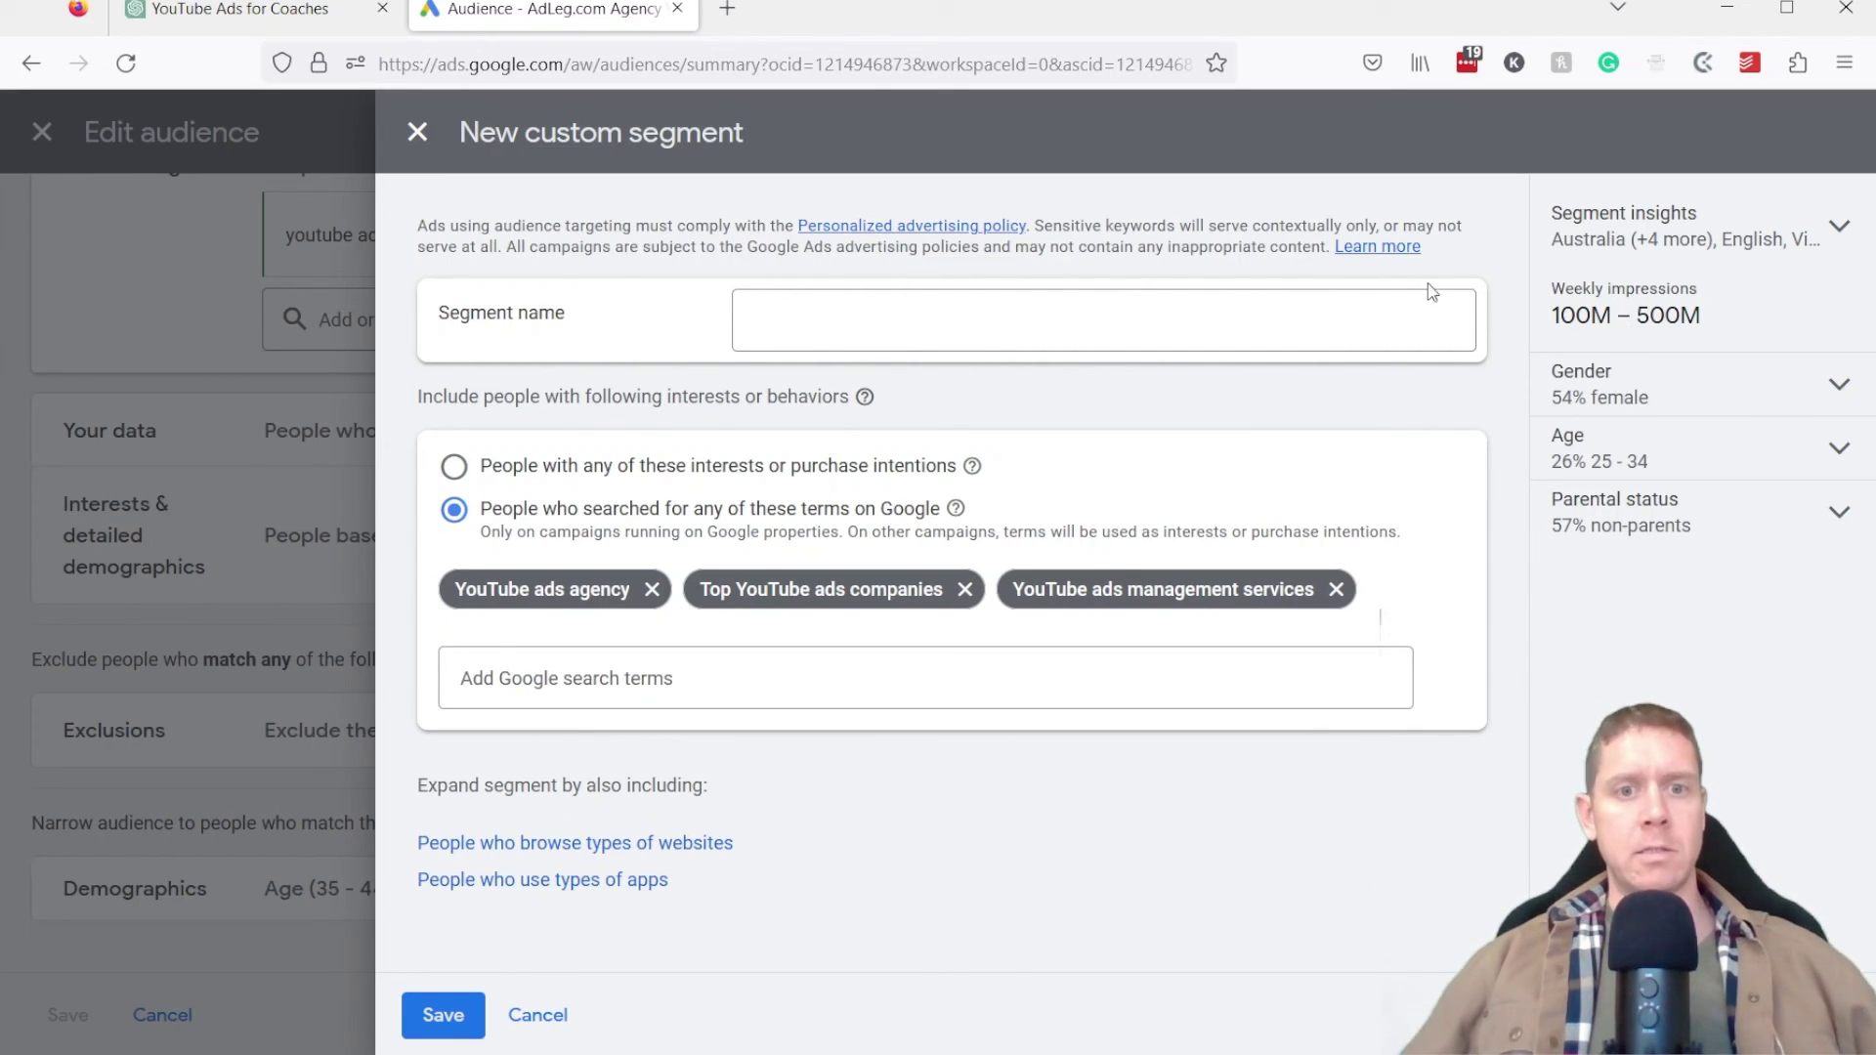
Step: Back in ChatGPT, select the Target Audience group's keywords in the table
left_click(290, 20)
left_click_drag(1026, 391, 989, 391)
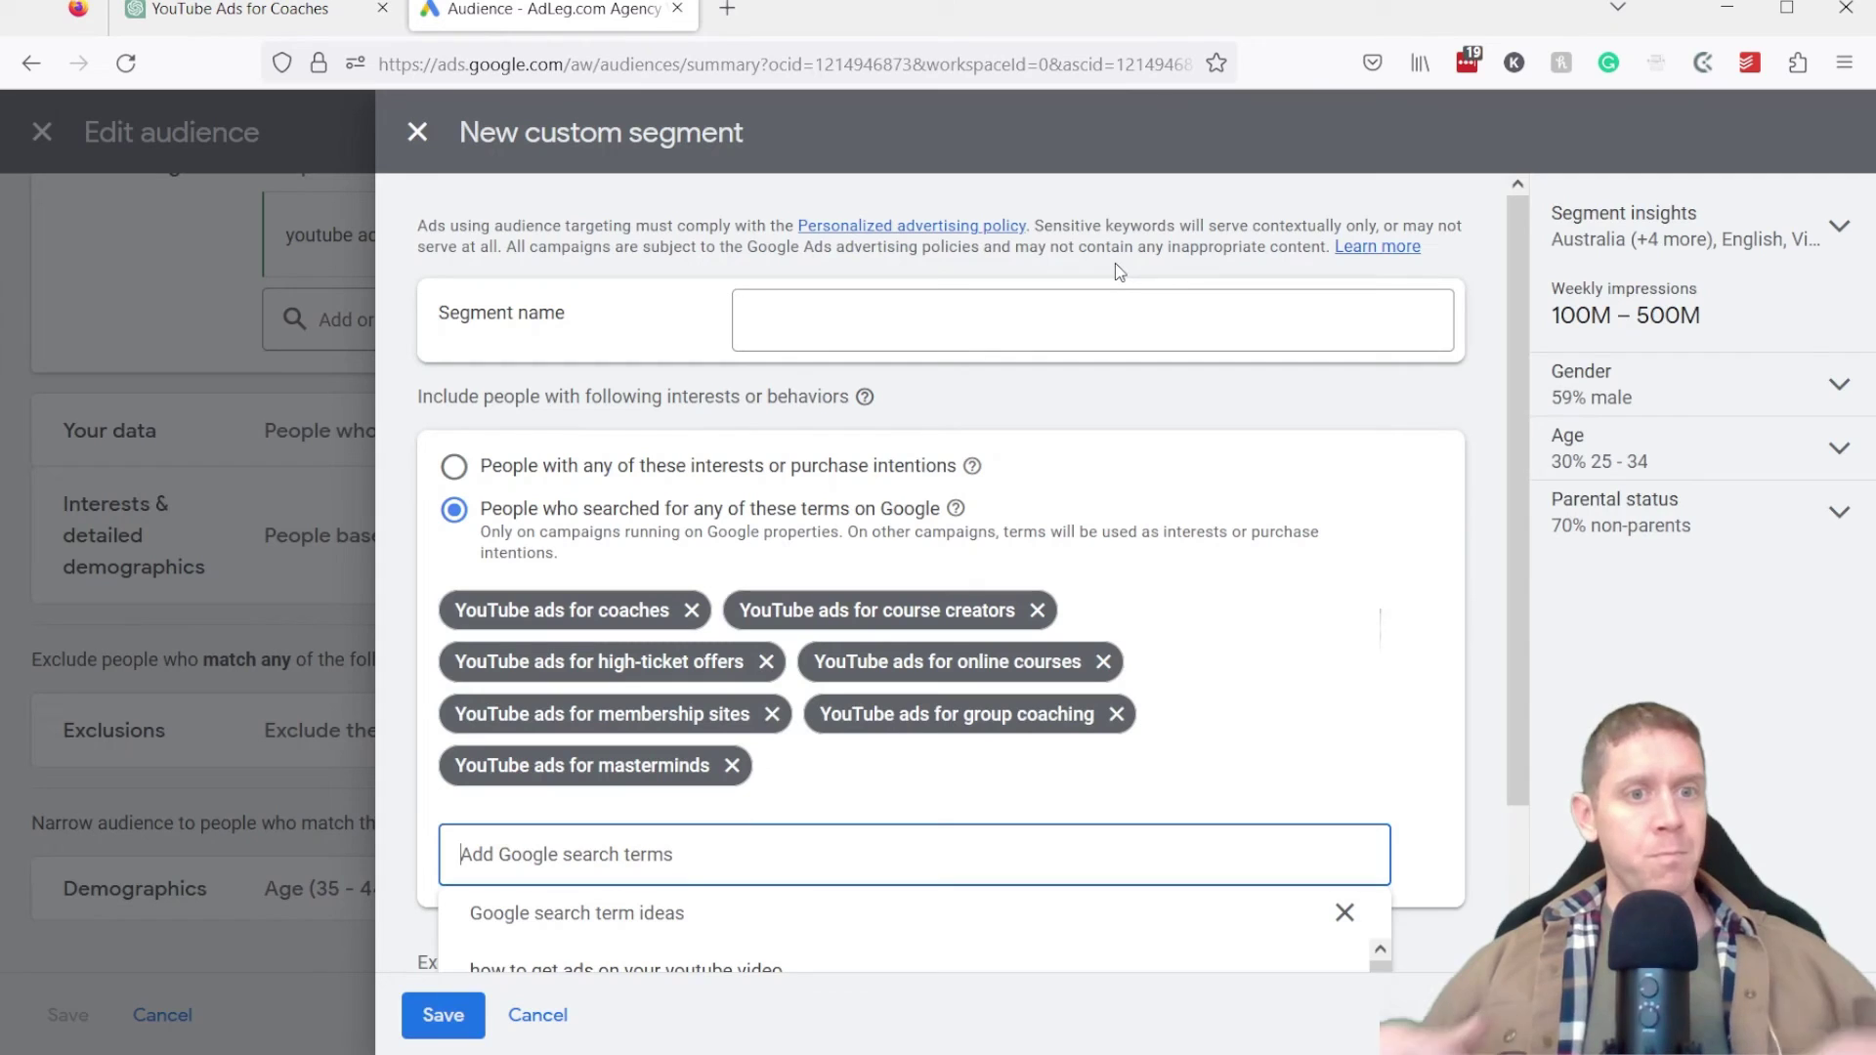